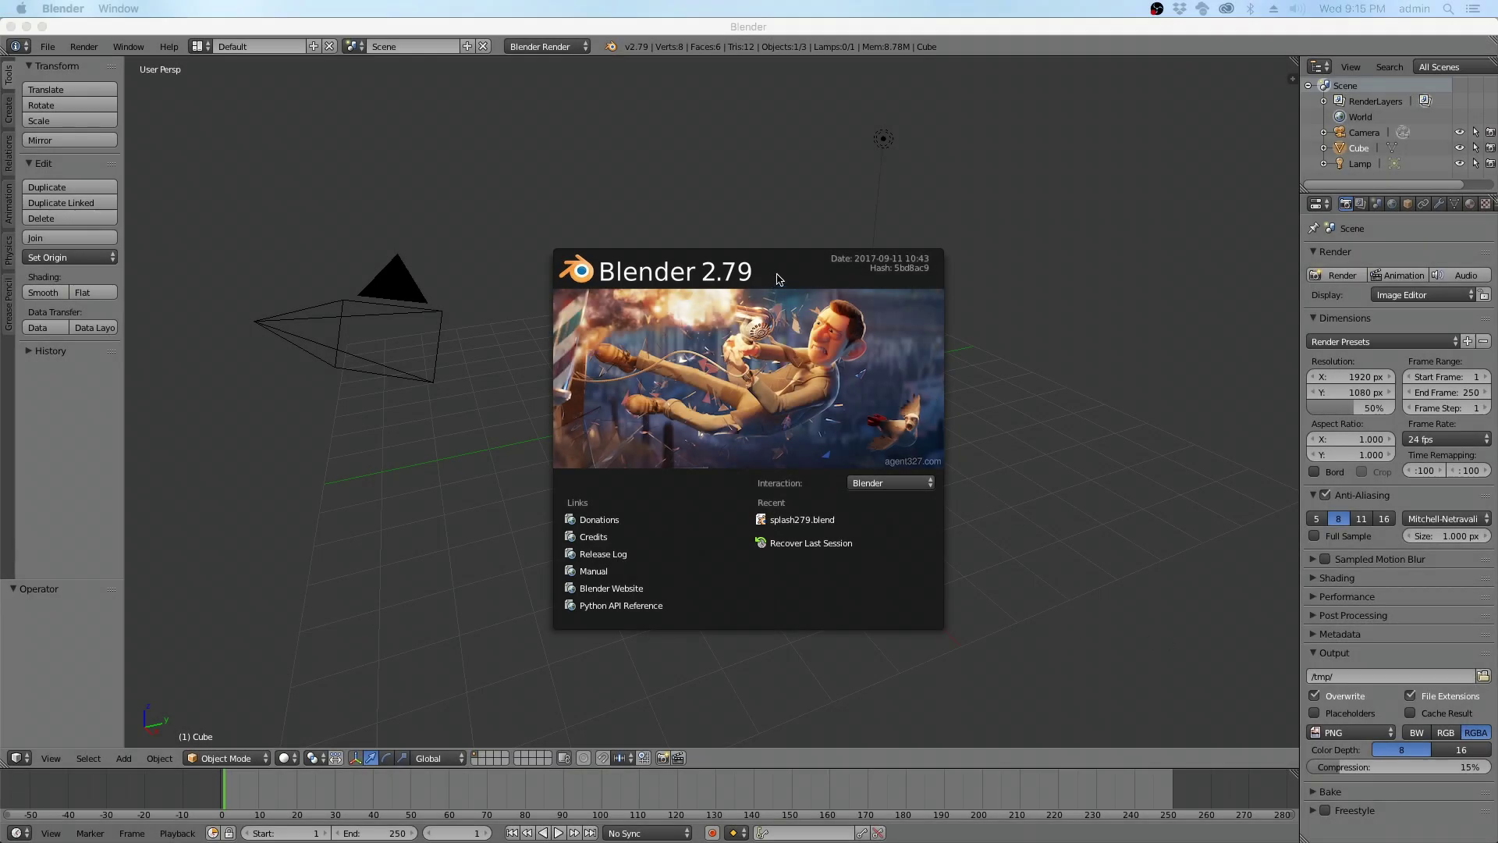
# Close the splash screen, switch to the Compositing layout and tick Use Nodes.
pyautogui.click(767, 271)
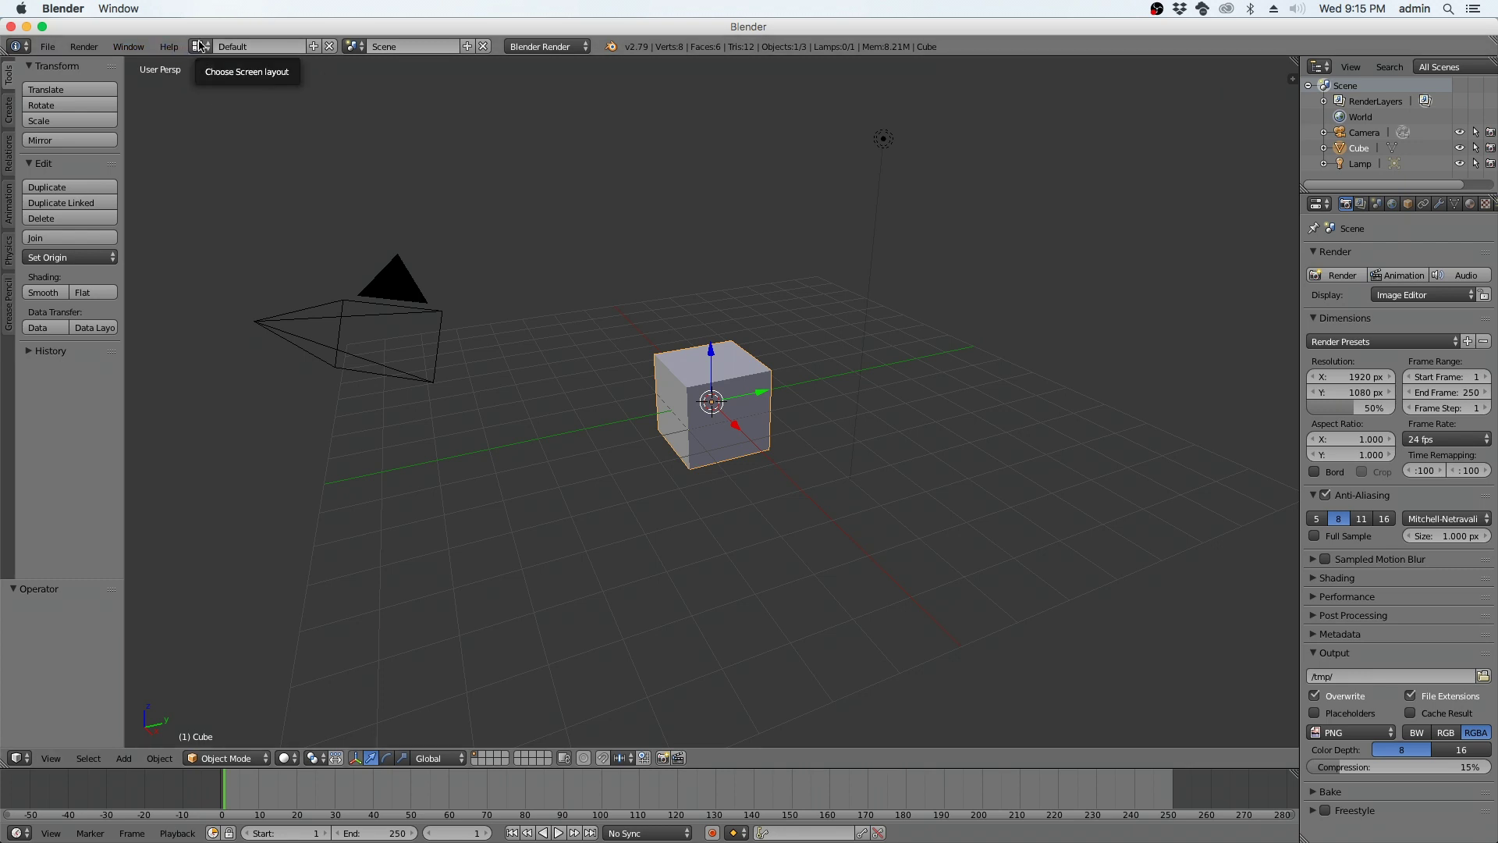
pyautogui.click(200, 48)
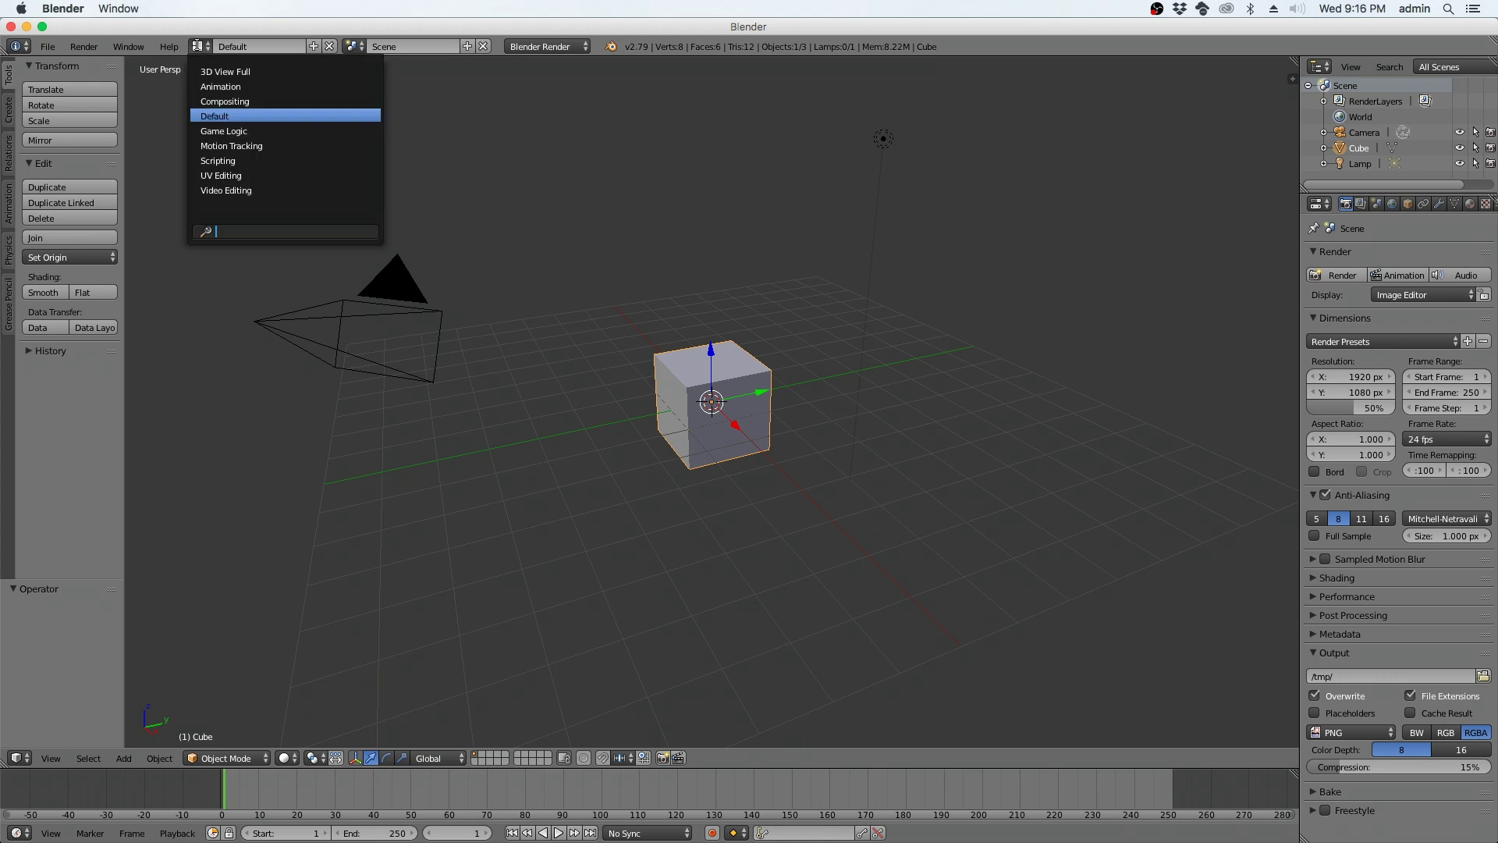
pyautogui.click(213, 102)
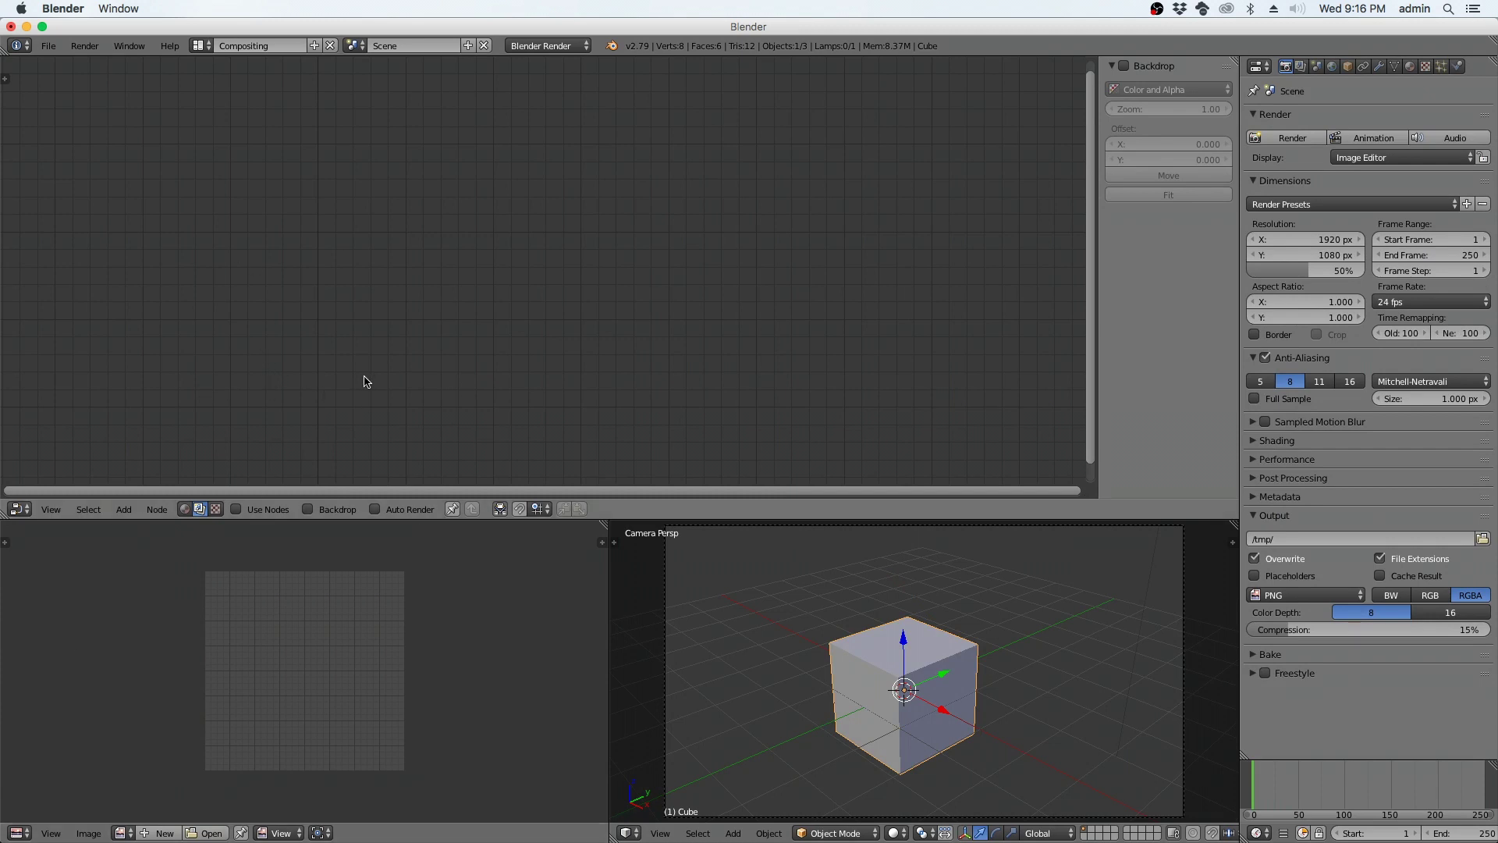
pyautogui.click(237, 509)
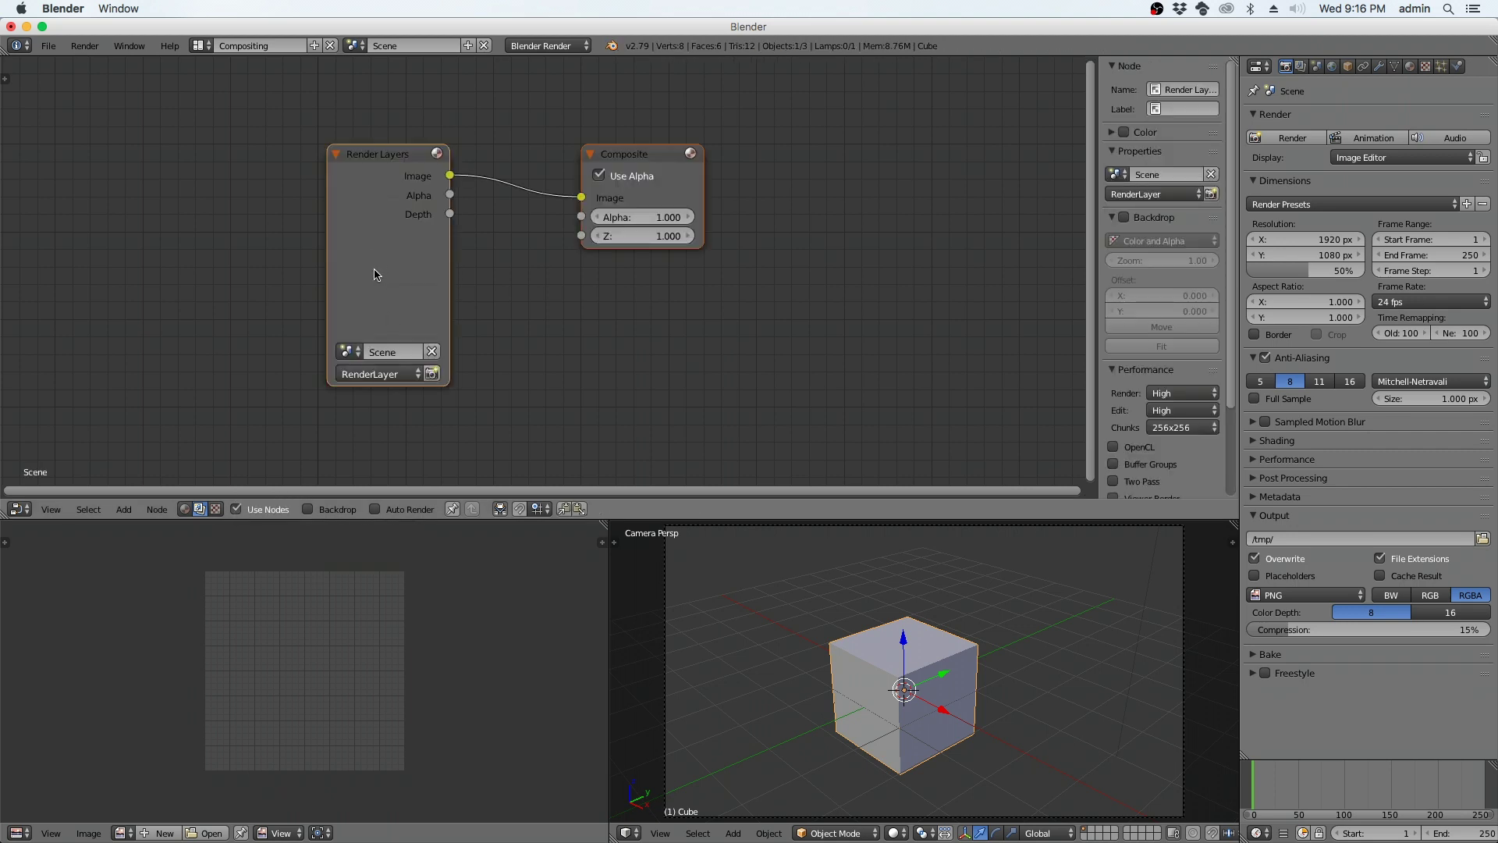
# Move the Render Layers and Composite nodes apart, then delete Render Layers.
pyautogui.moveTo(375, 274); pyautogui.dragTo(93, 203)
pyautogui.moveTo(632, 153); pyautogui.dragTo(1011, 156)
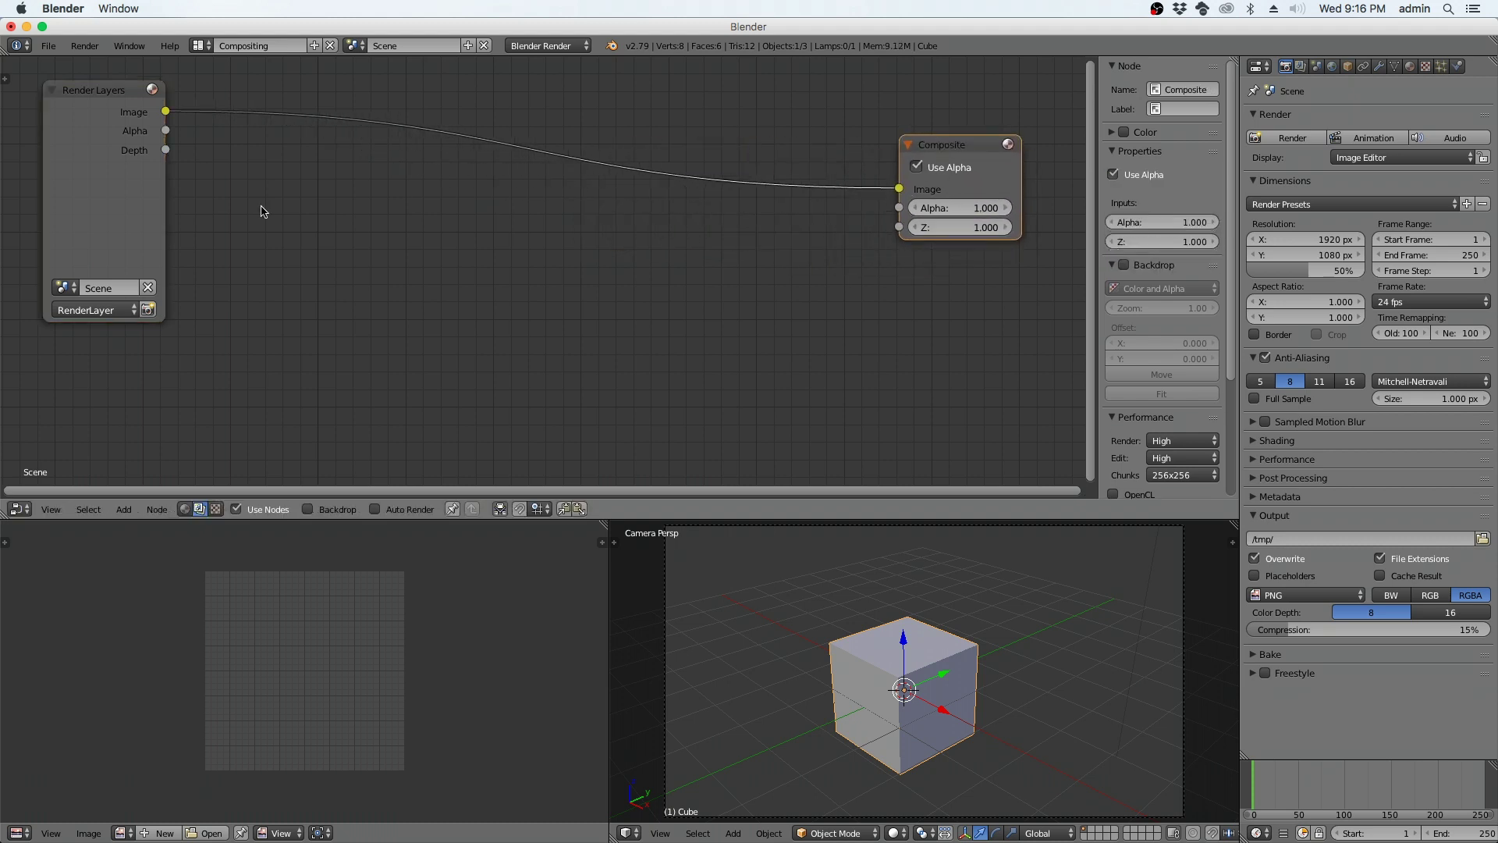
pyautogui.click(95, 96)
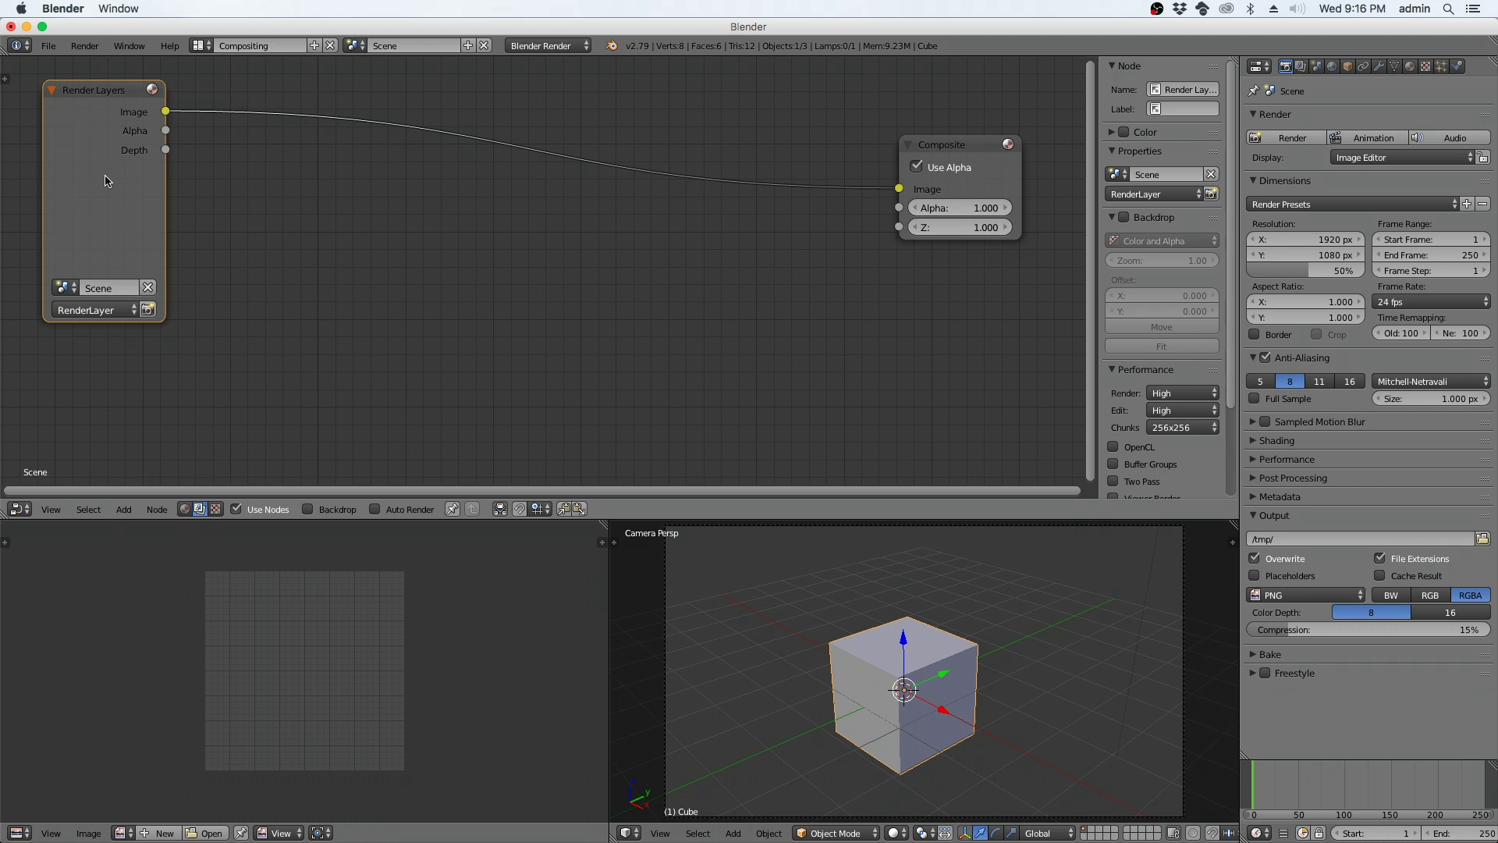
pyautogui.press('x')
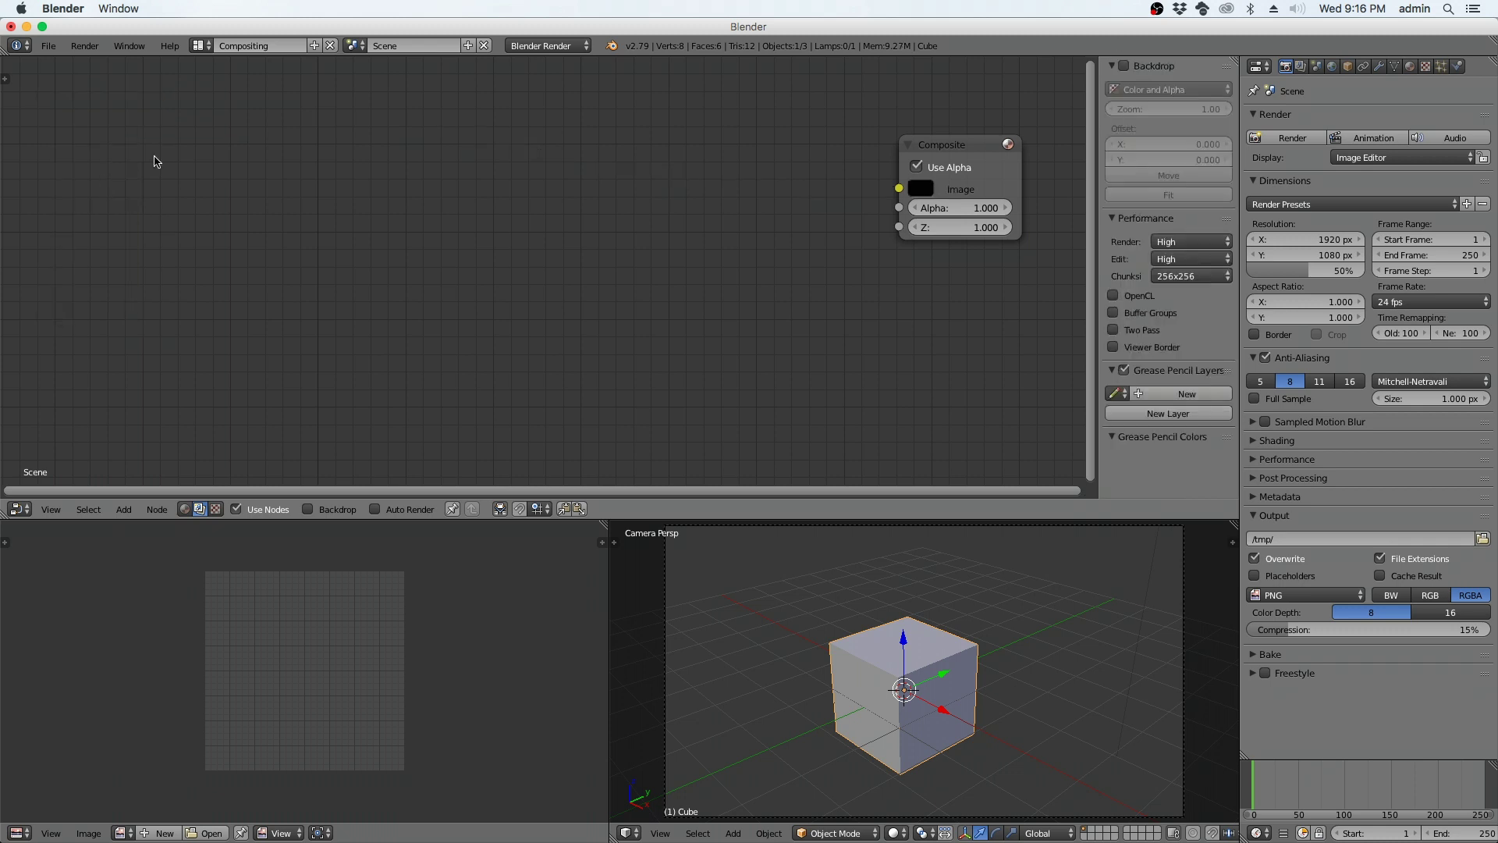
# Add a Movie Clip input node at the upper left of the node editor.
pyautogui.click(123, 509)
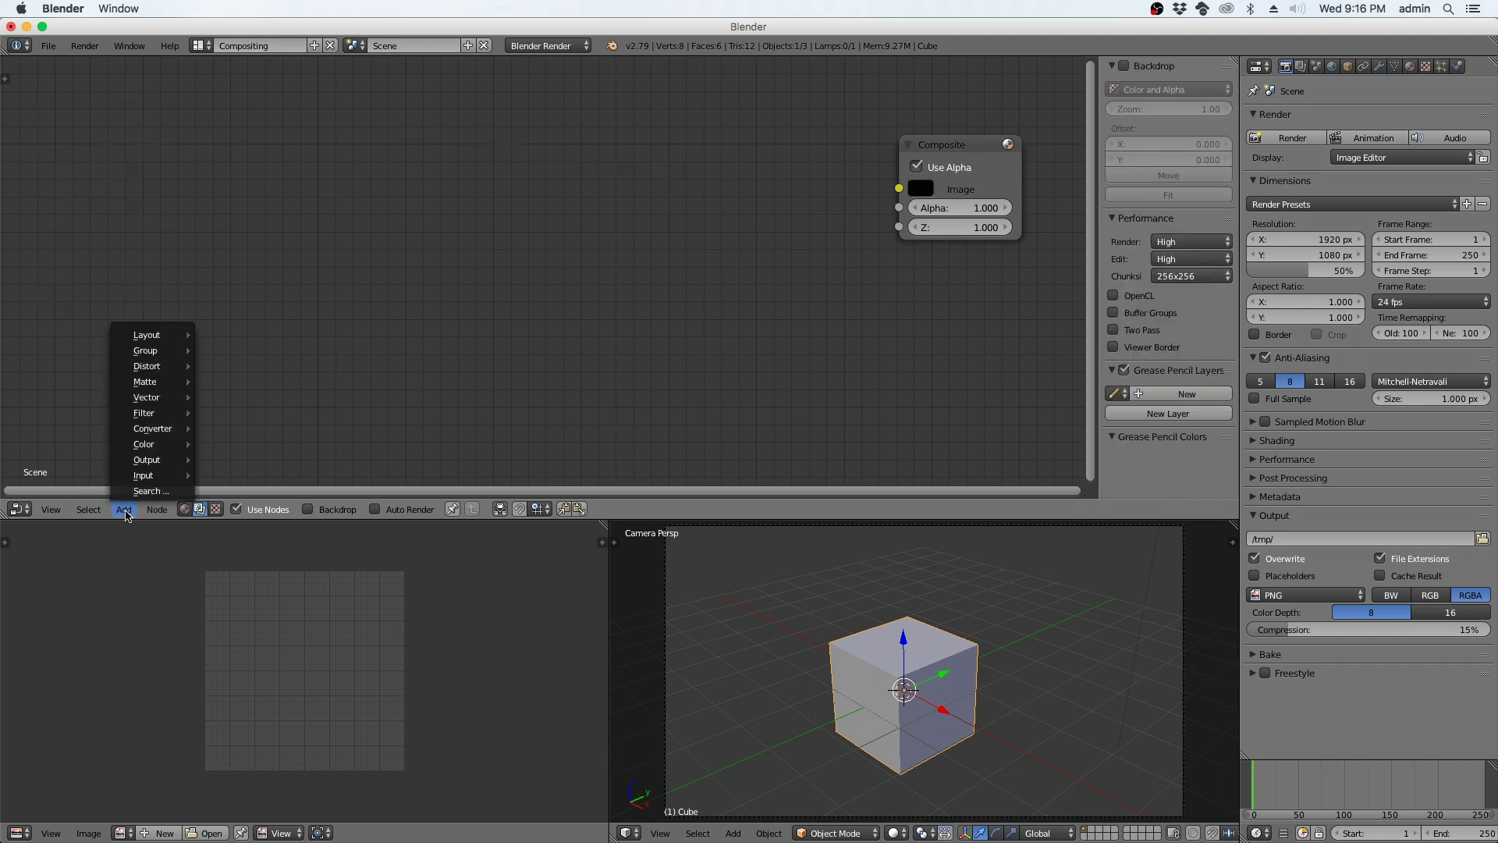
pyautogui.moveTo(158, 475)
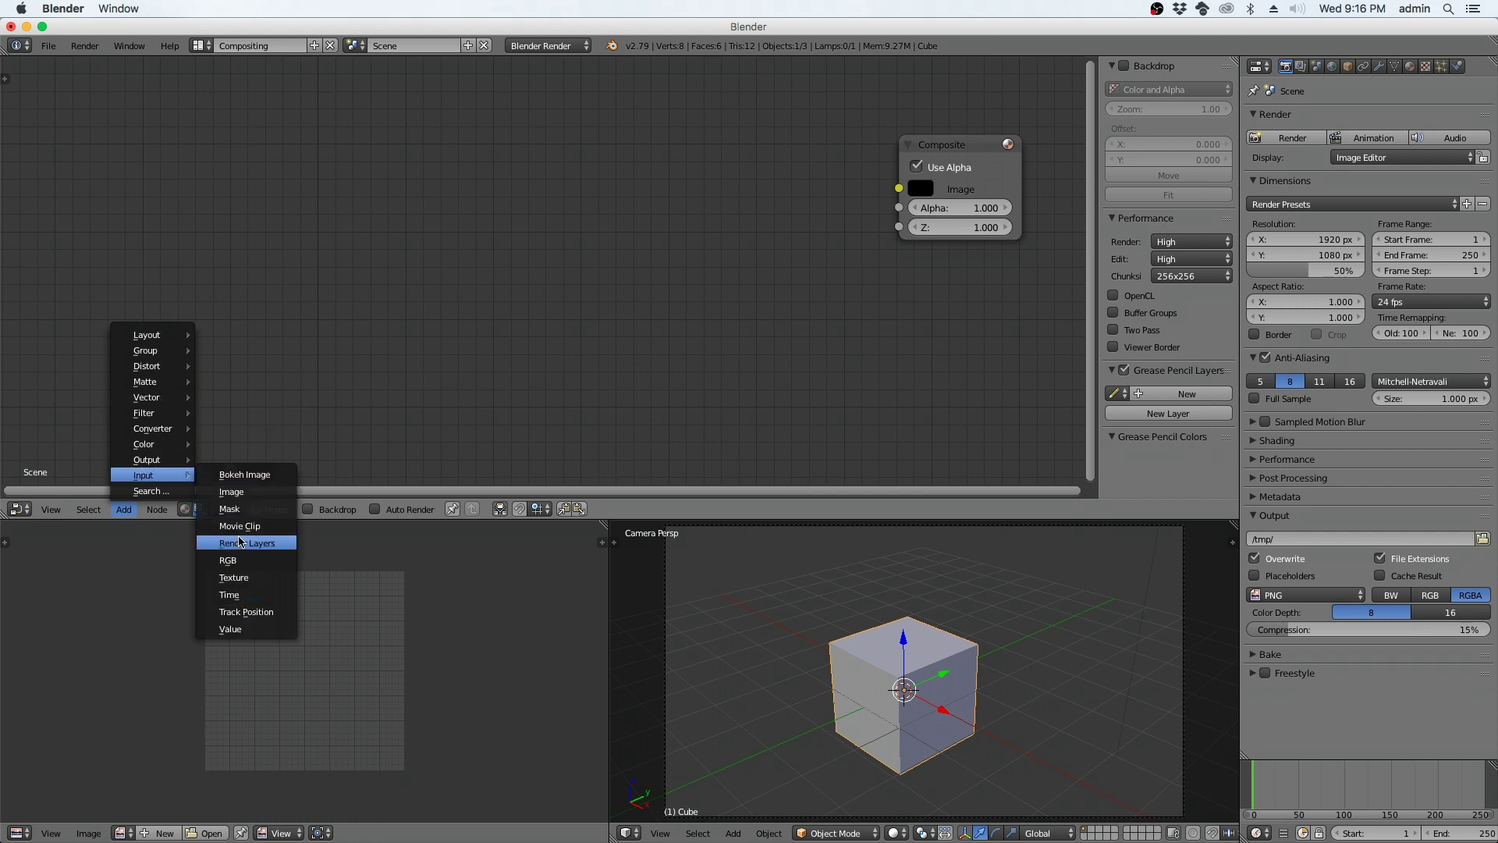
pyautogui.click(238, 526)
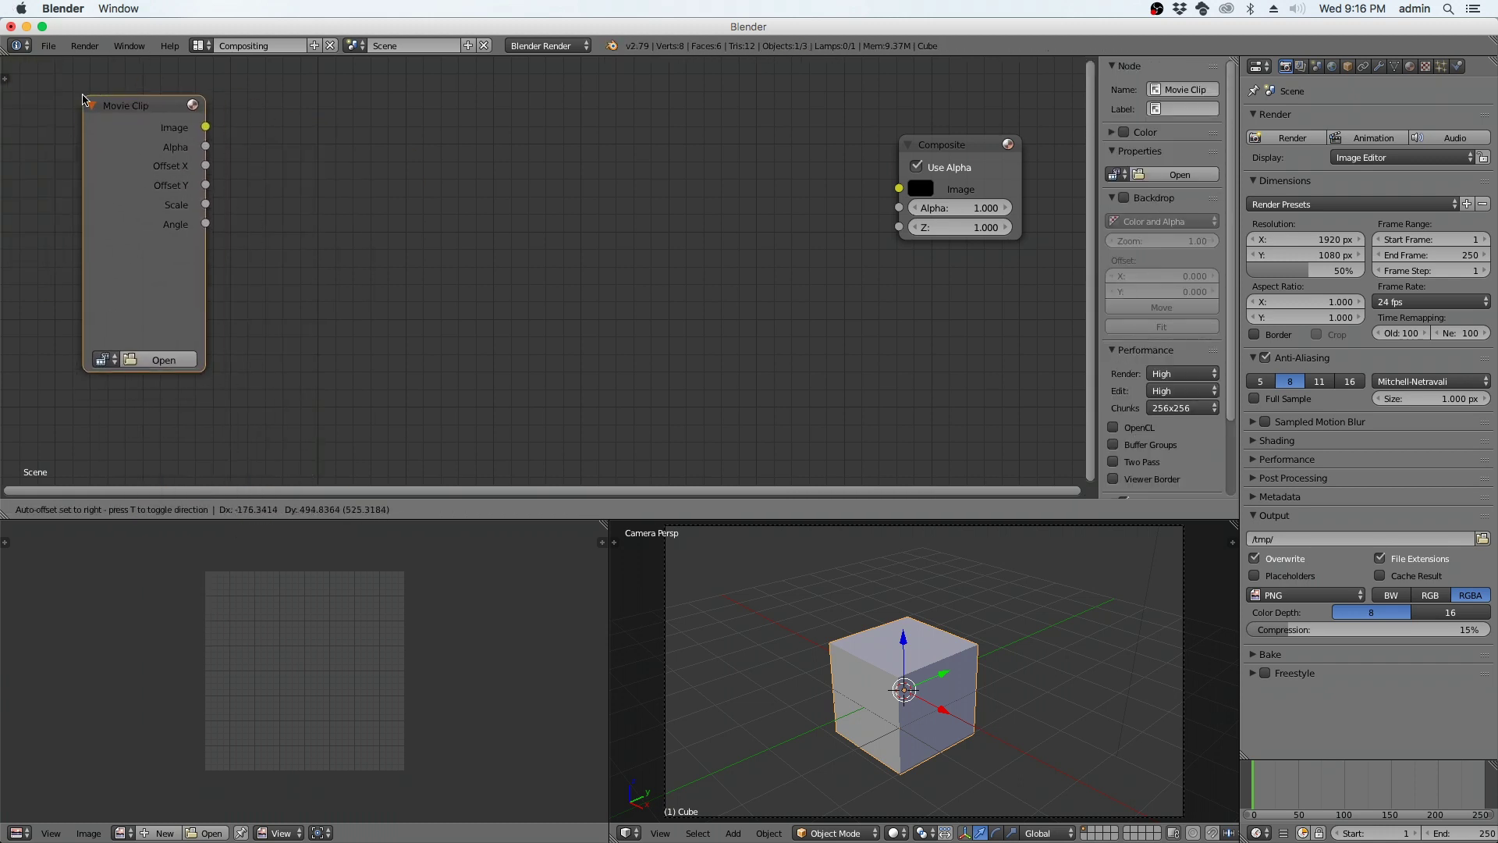
pyautogui.click(51, 92)
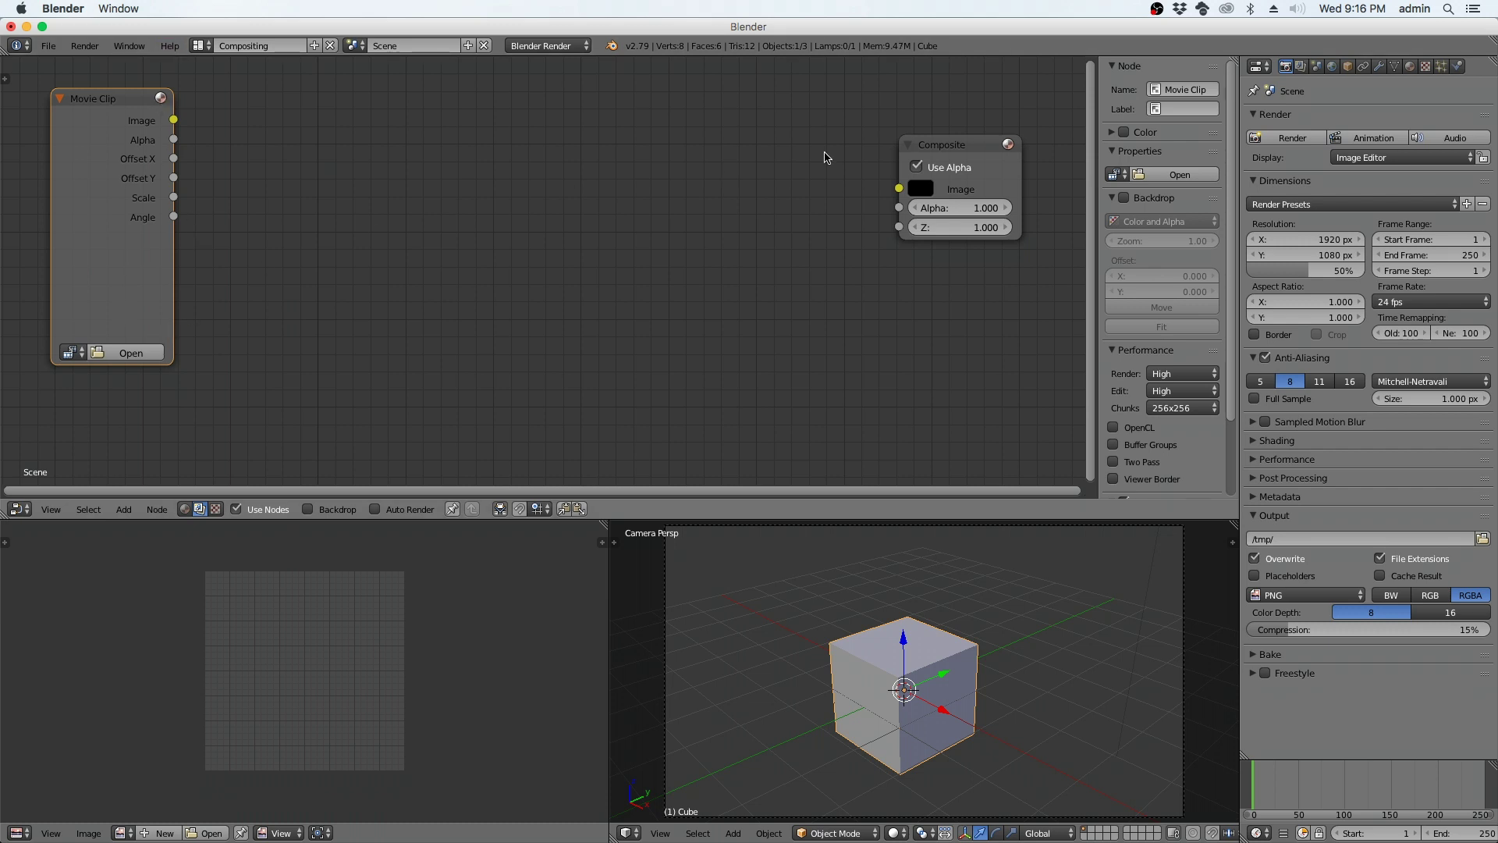
# Move the Composite node up and add a Viewer output node.
pyautogui.moveTo(943, 149); pyautogui.dragTo(944, 113)
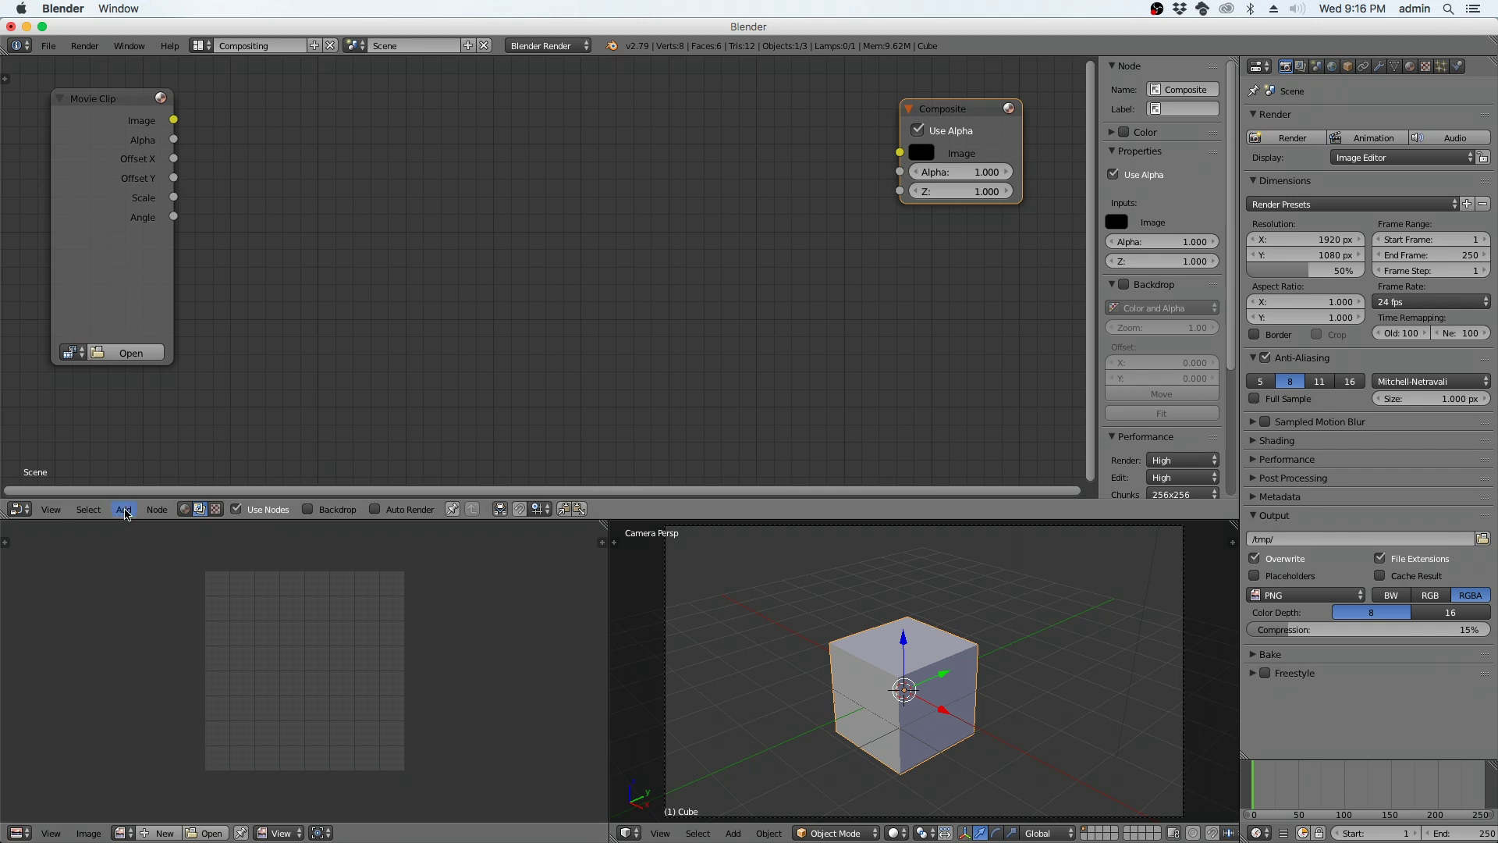
pyautogui.click(125, 510)
pyautogui.moveTo(195, 394)
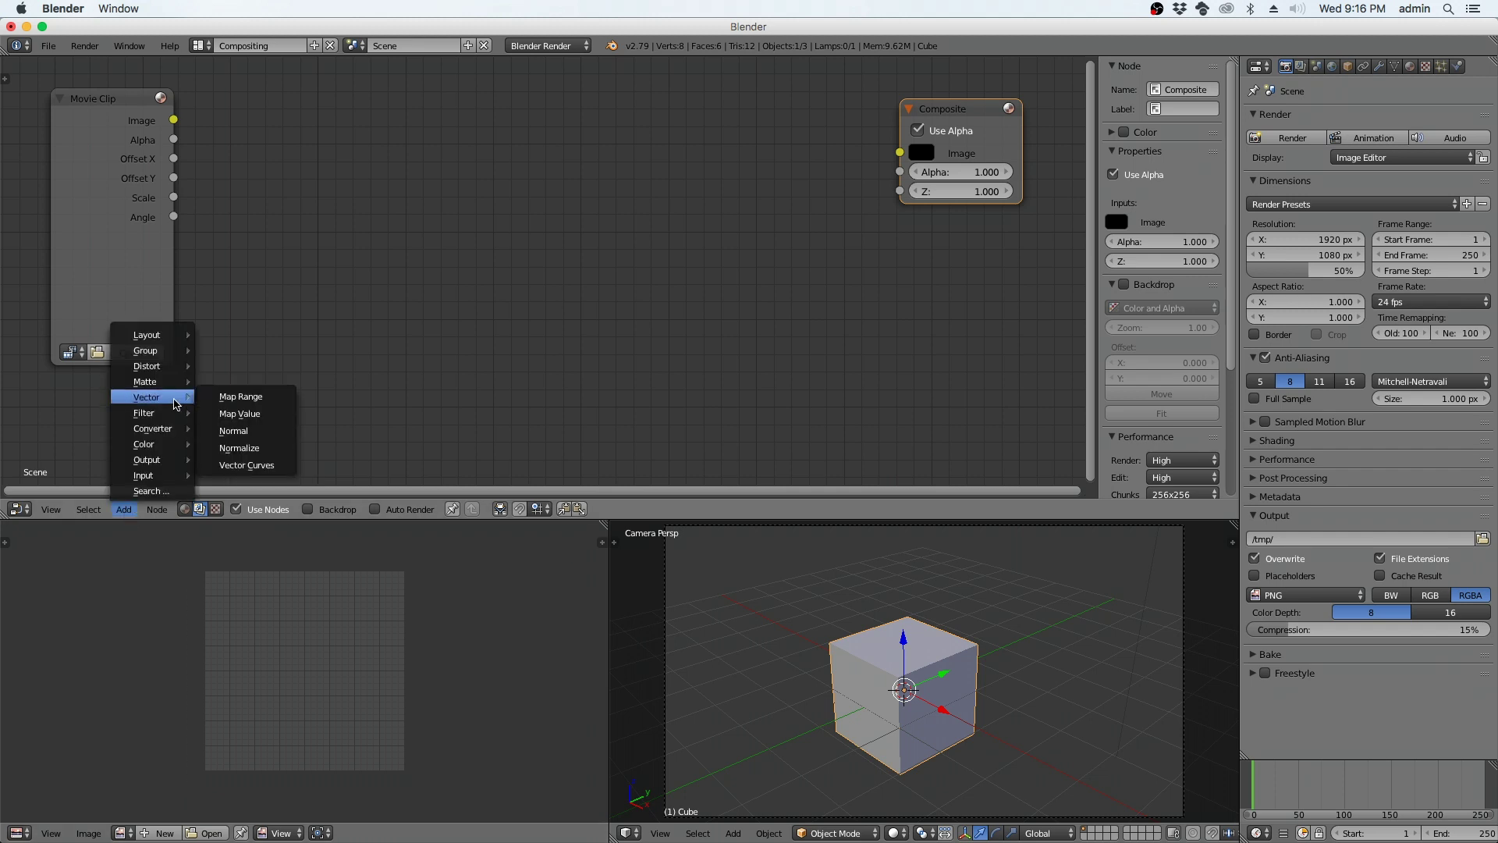
pyautogui.moveTo(159, 366)
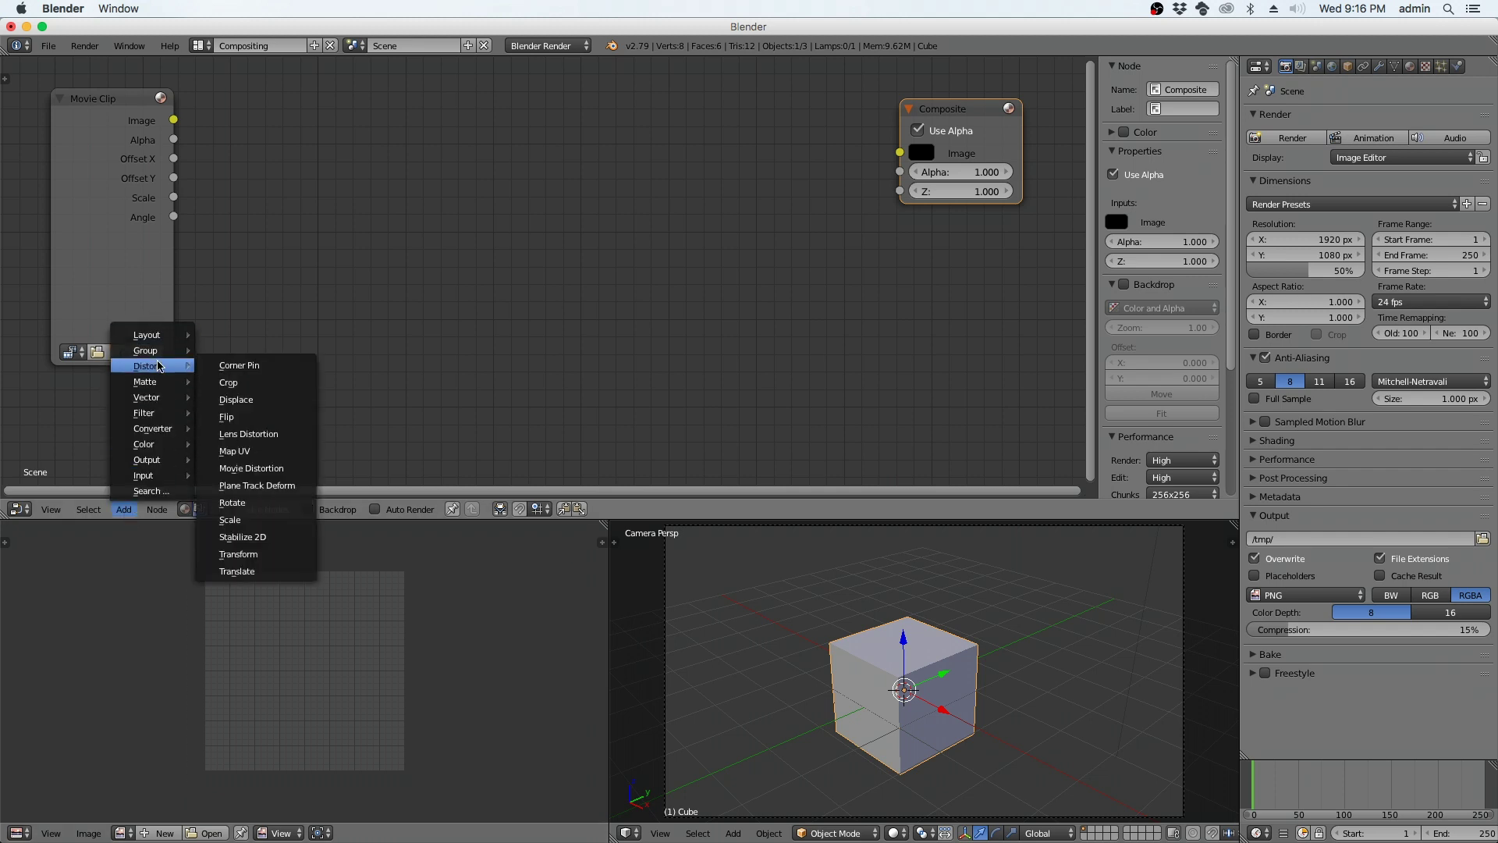
pyautogui.moveTo(163, 460)
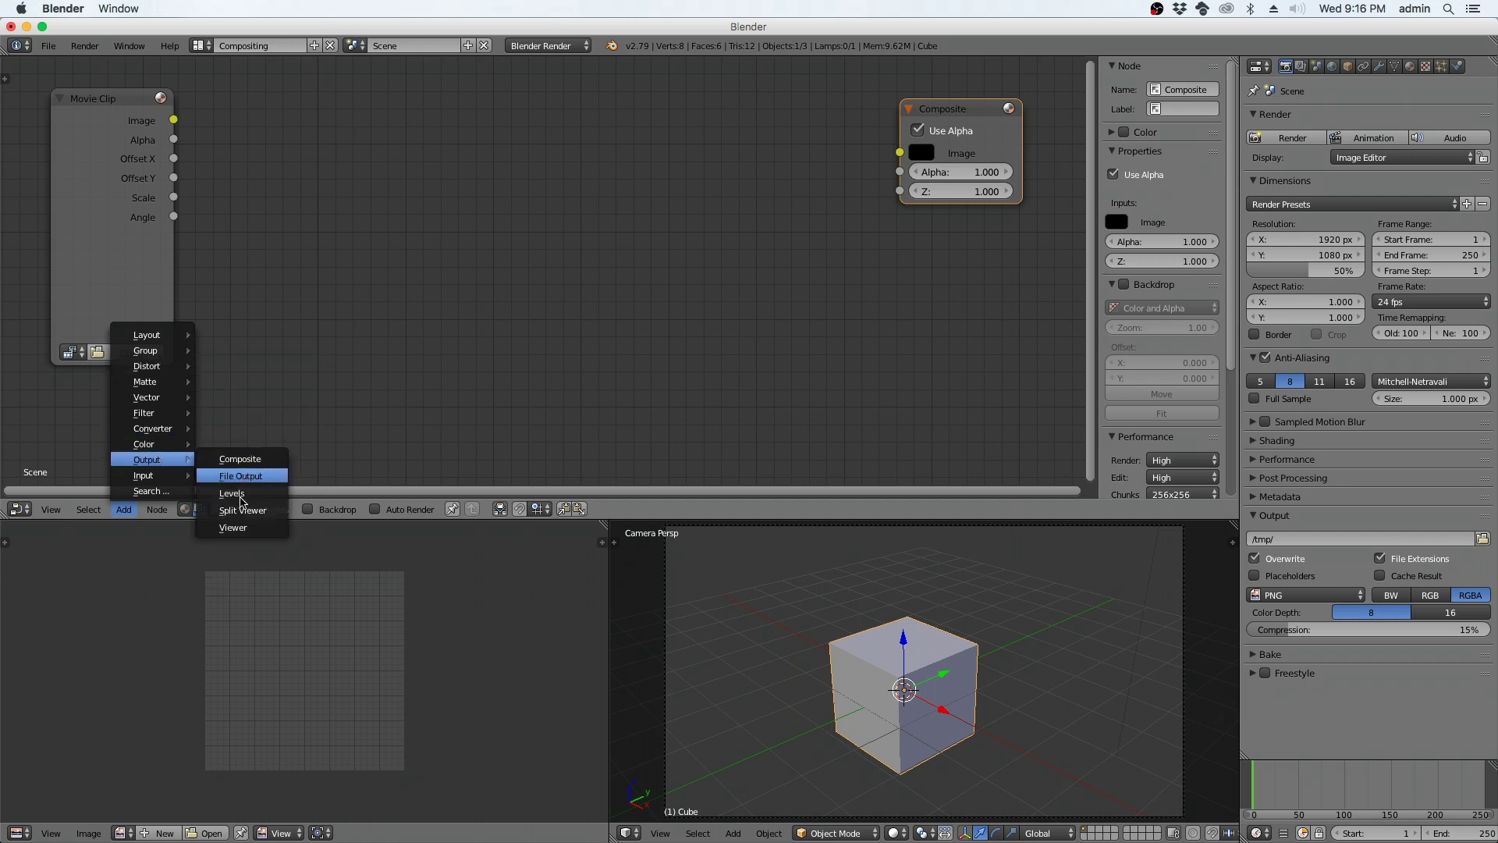
pyautogui.click(235, 528)
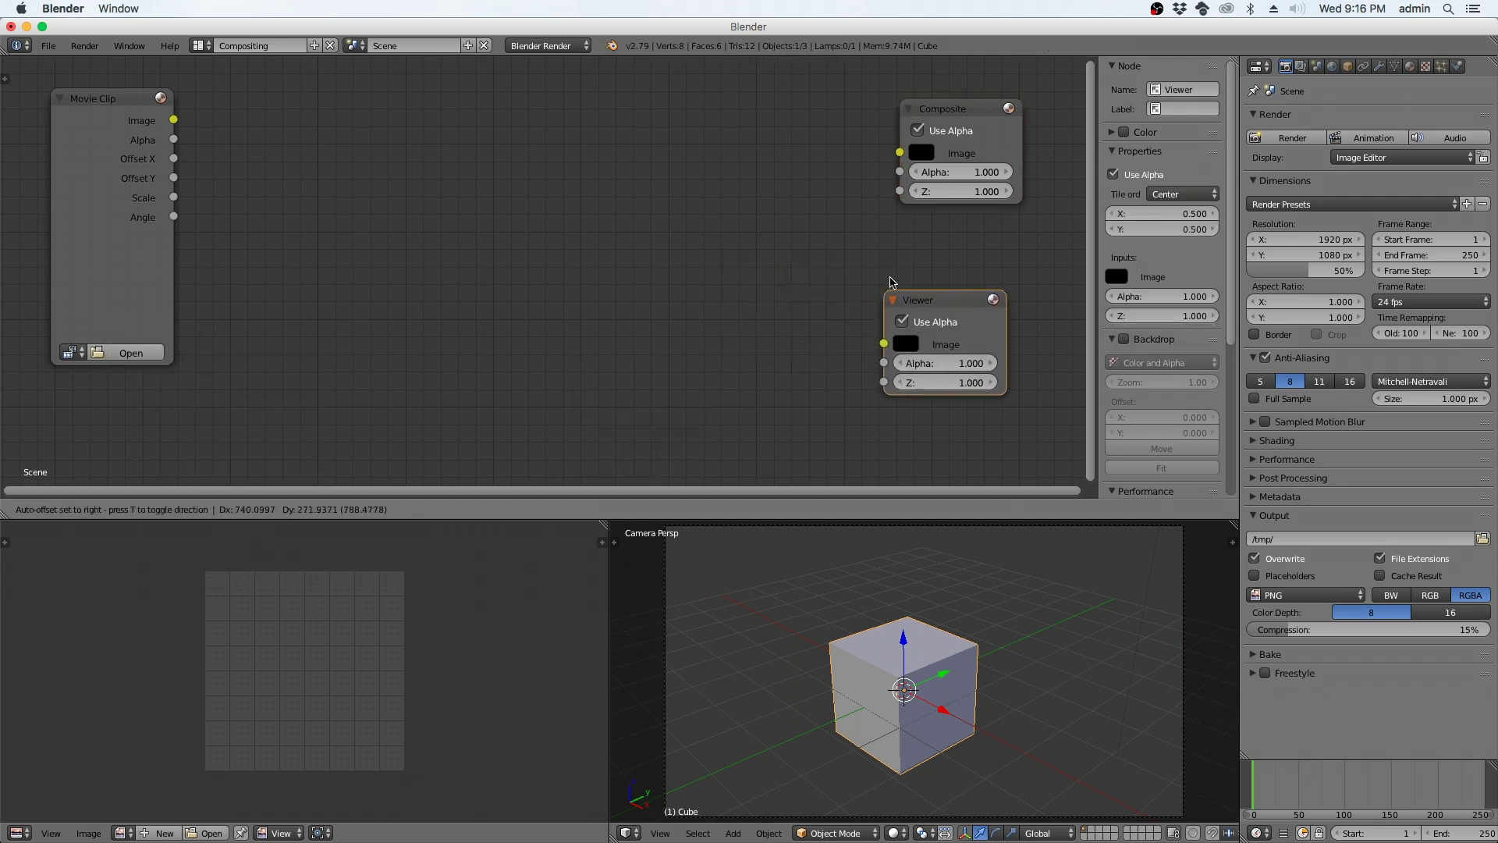
# Place the Viewer and load store1/OM_ep2/VID_20171016_163446.mp4 into Movie Clip, linking it to Composite.
pyautogui.click(1048, 153)
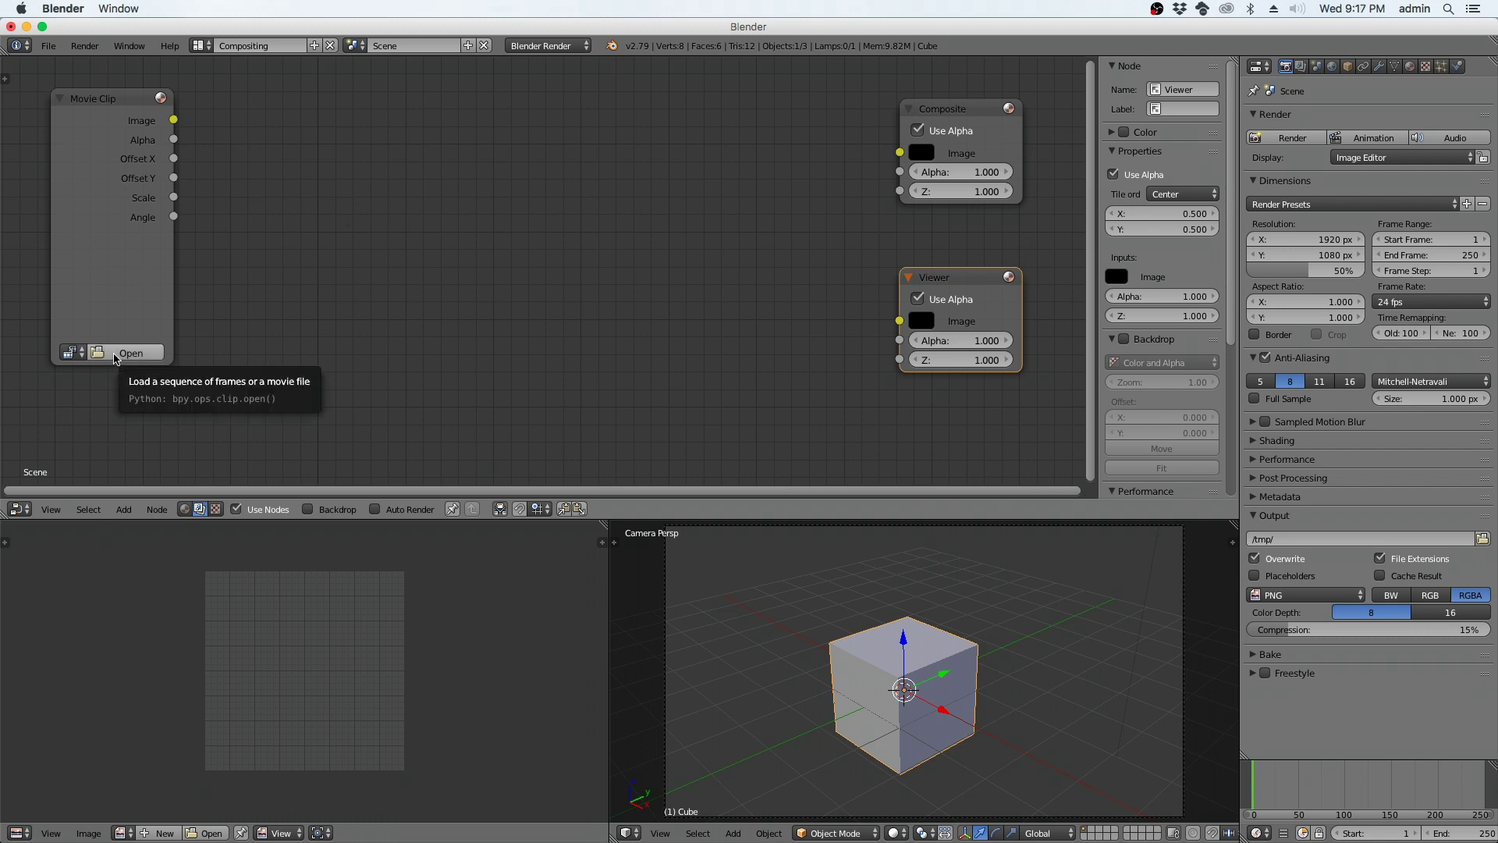
pyautogui.click(98, 203)
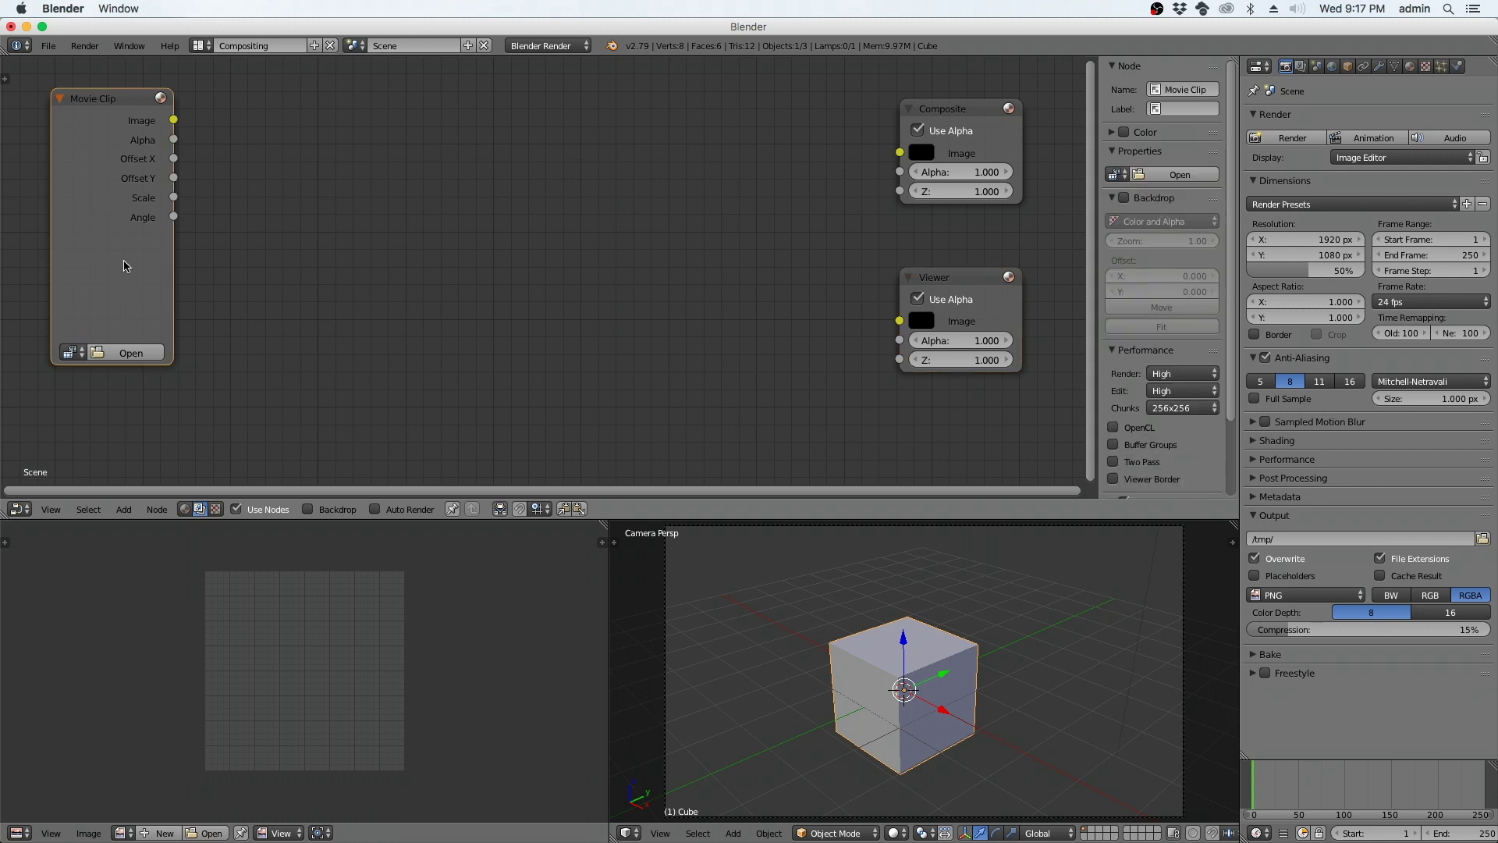
pyautogui.click(131, 353)
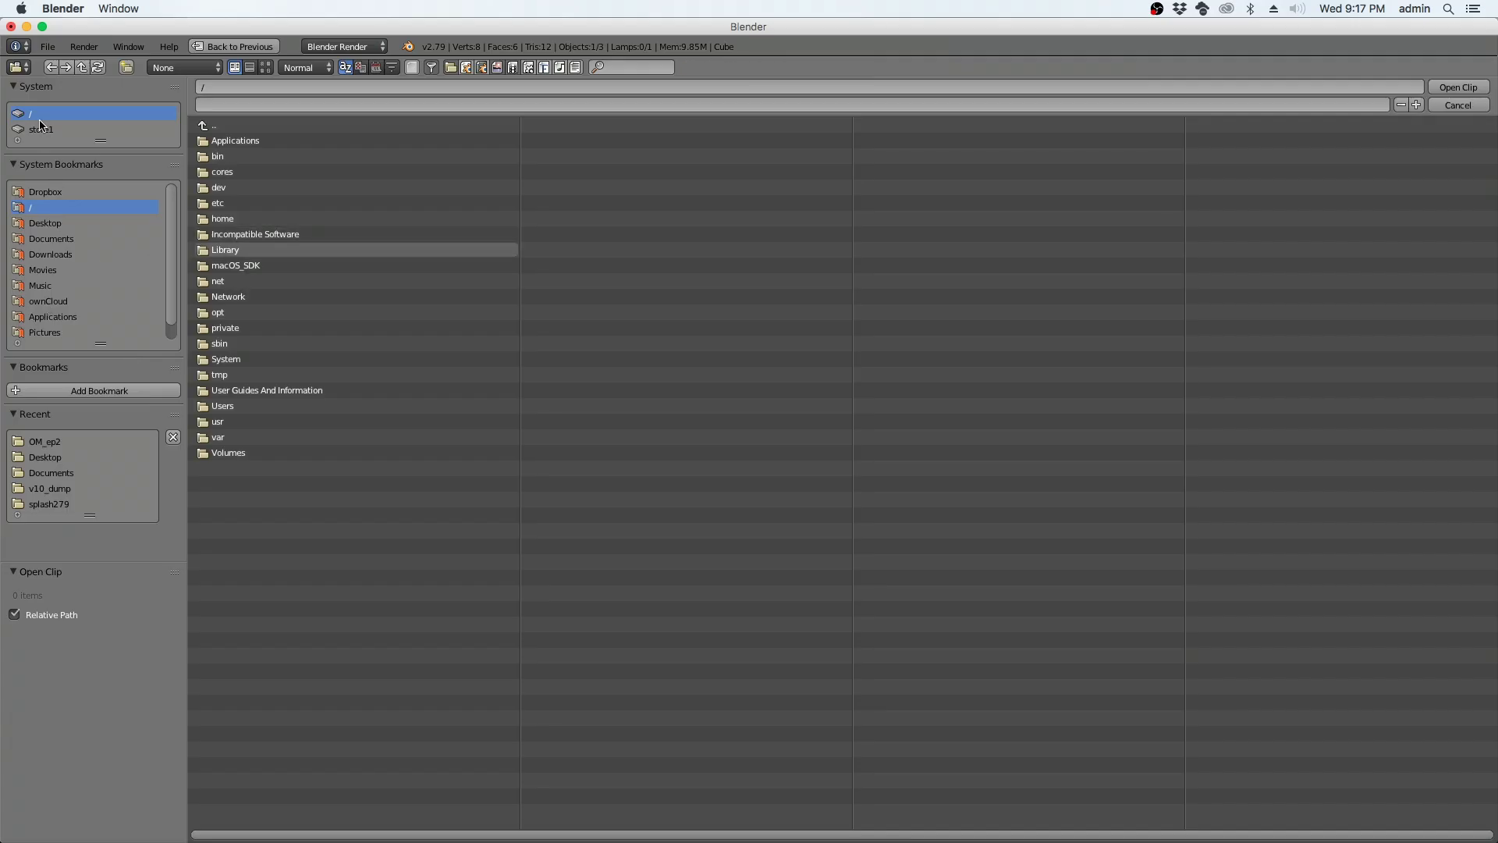
pyautogui.click(41, 130)
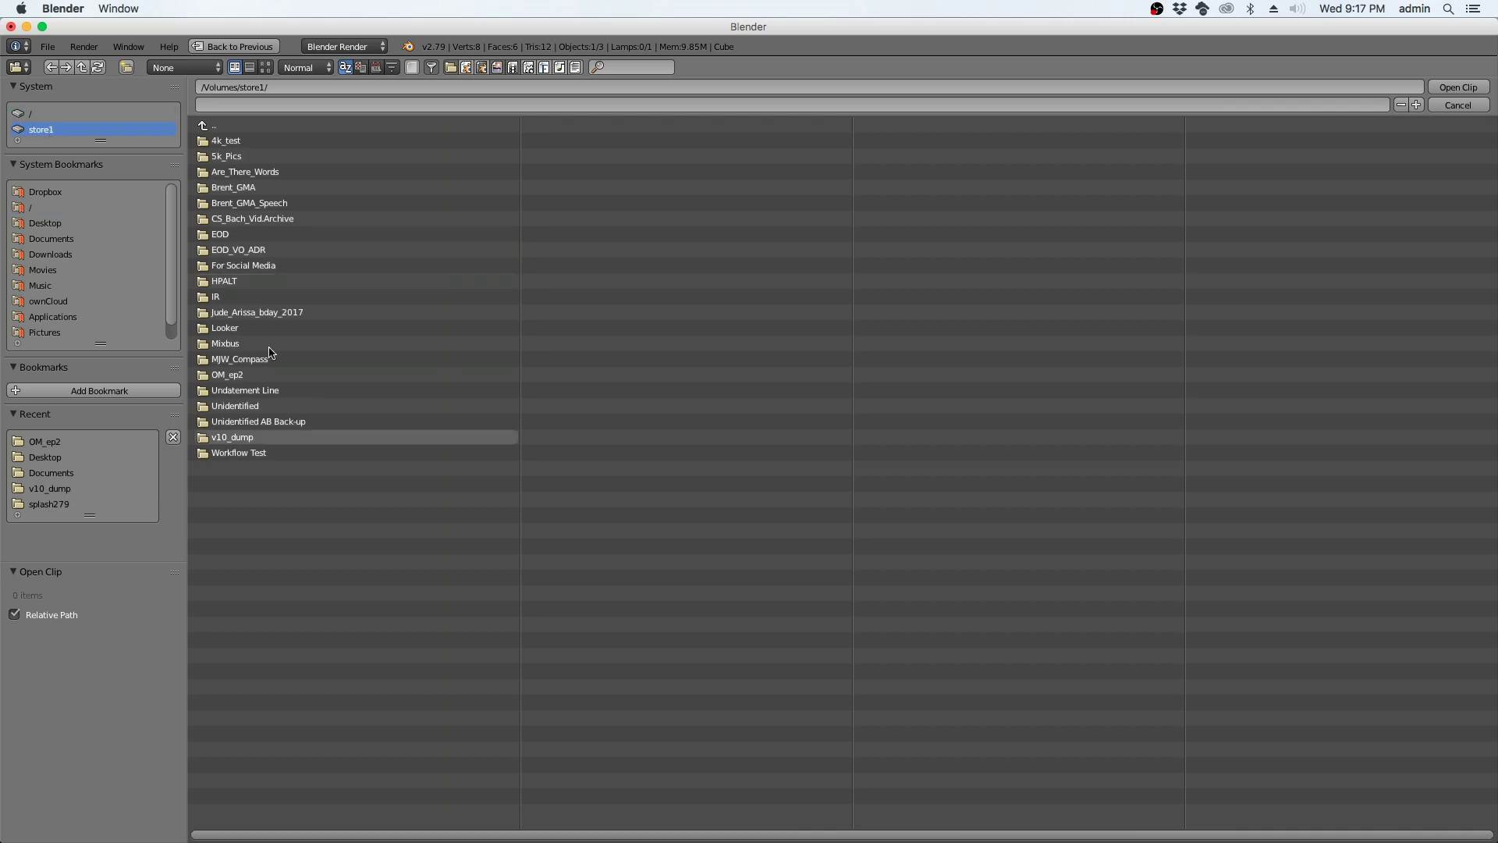
pyautogui.click(227, 375)
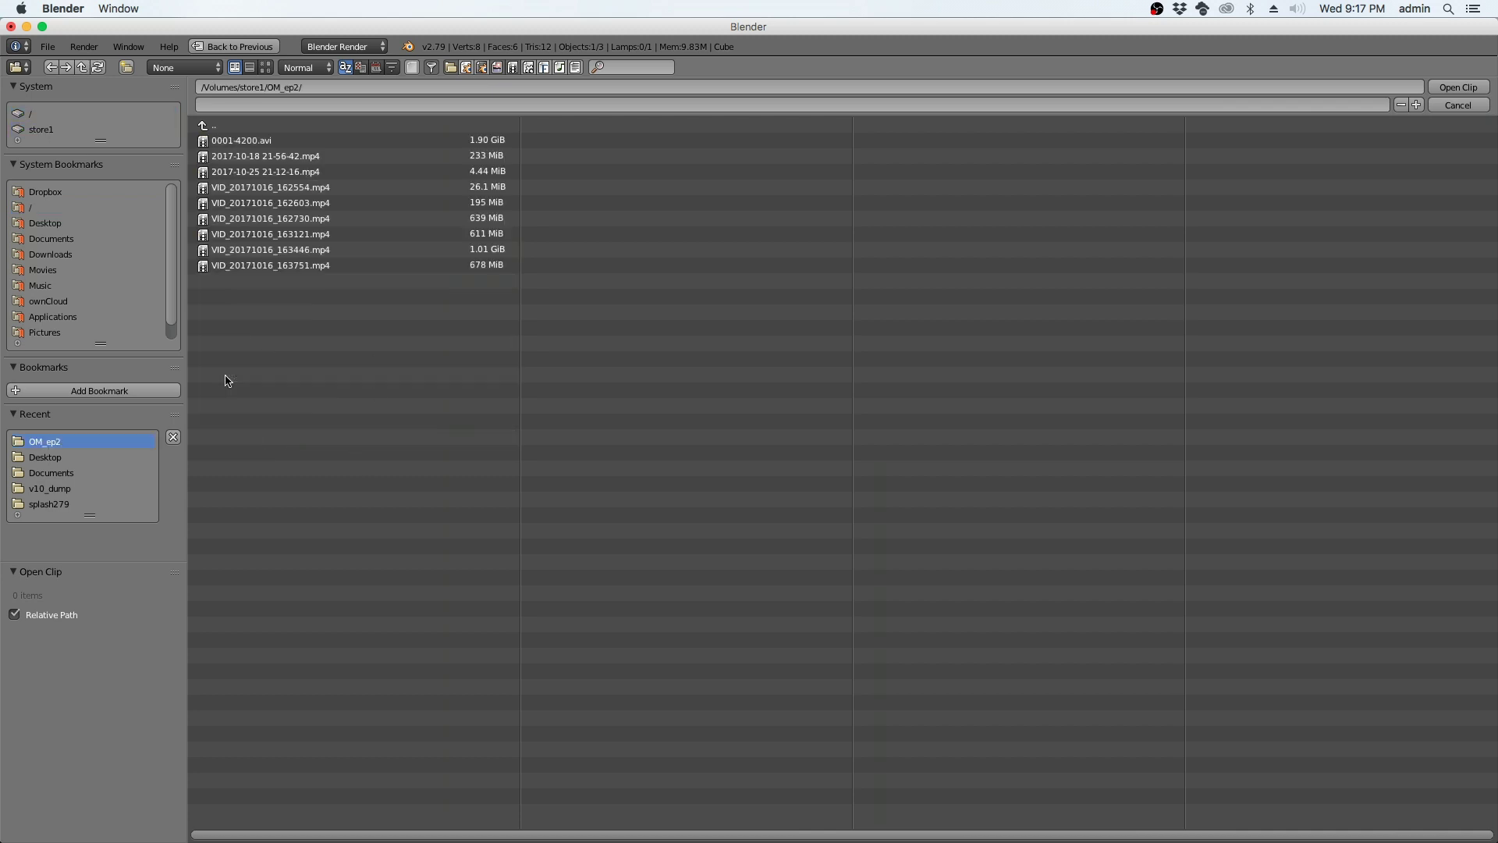
pyautogui.click(278, 251)
pyautogui.doubleClick(278, 255)
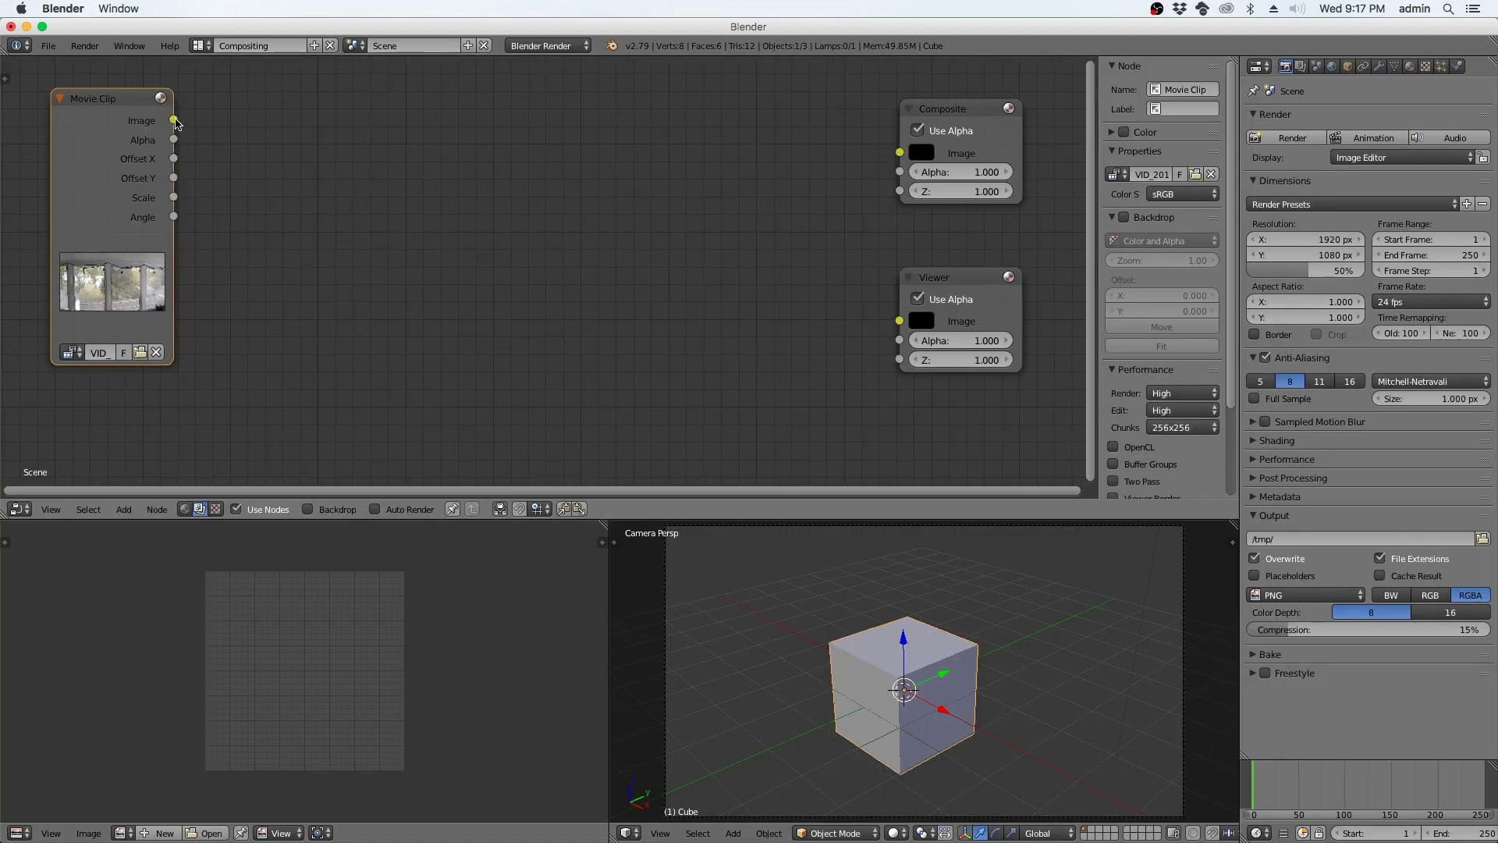
pyautogui.moveTo(174, 123); pyautogui.dragTo(903, 152)
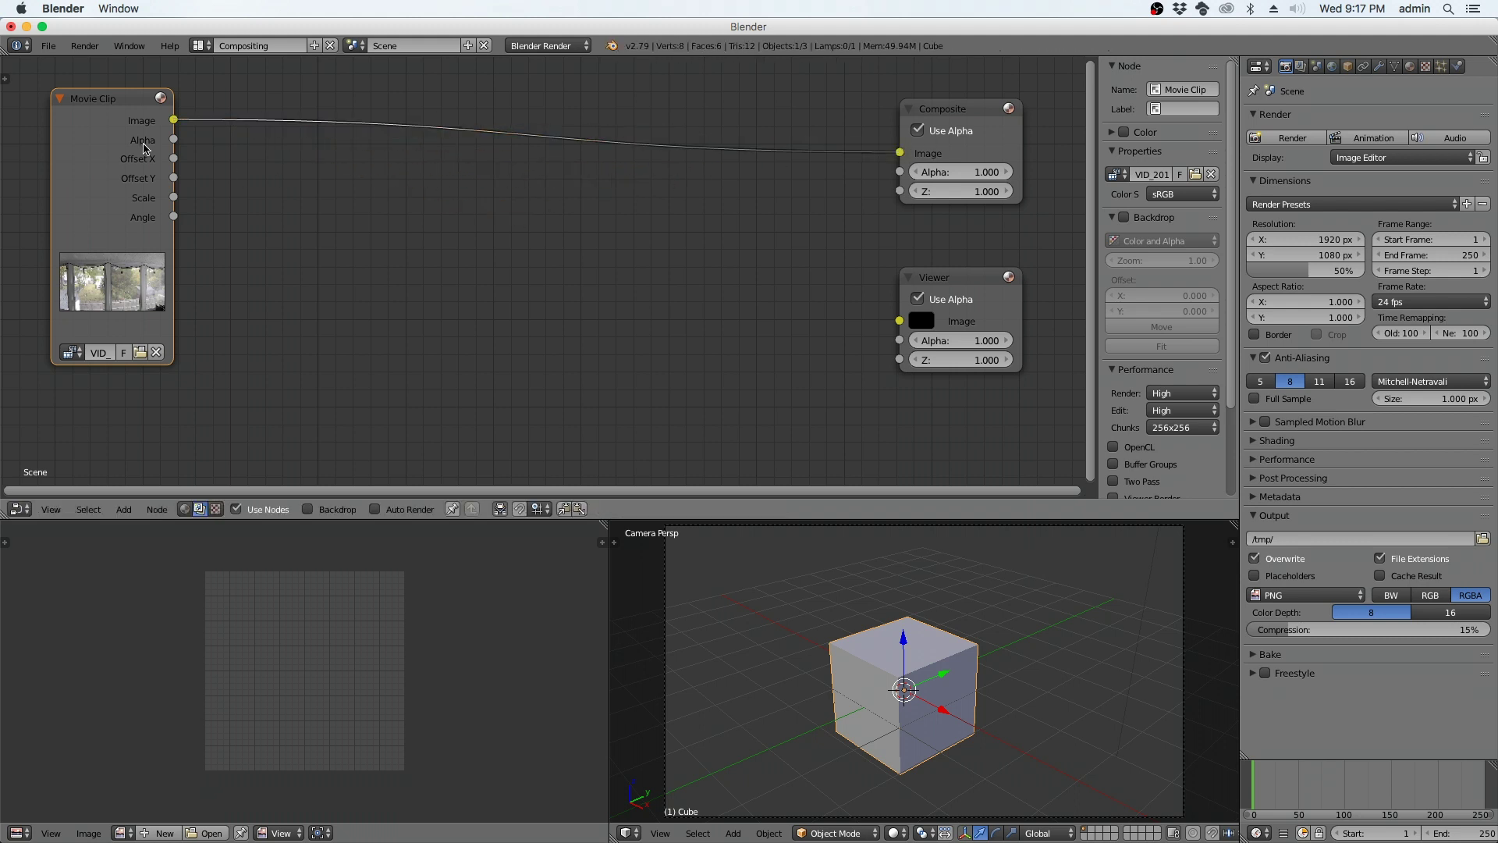
# Link the clip to the Viewer, enable Backdrop at 0.48 zoom, and lower the render percentage.
pyautogui.moveTo(173, 119); pyautogui.dragTo(910, 323)
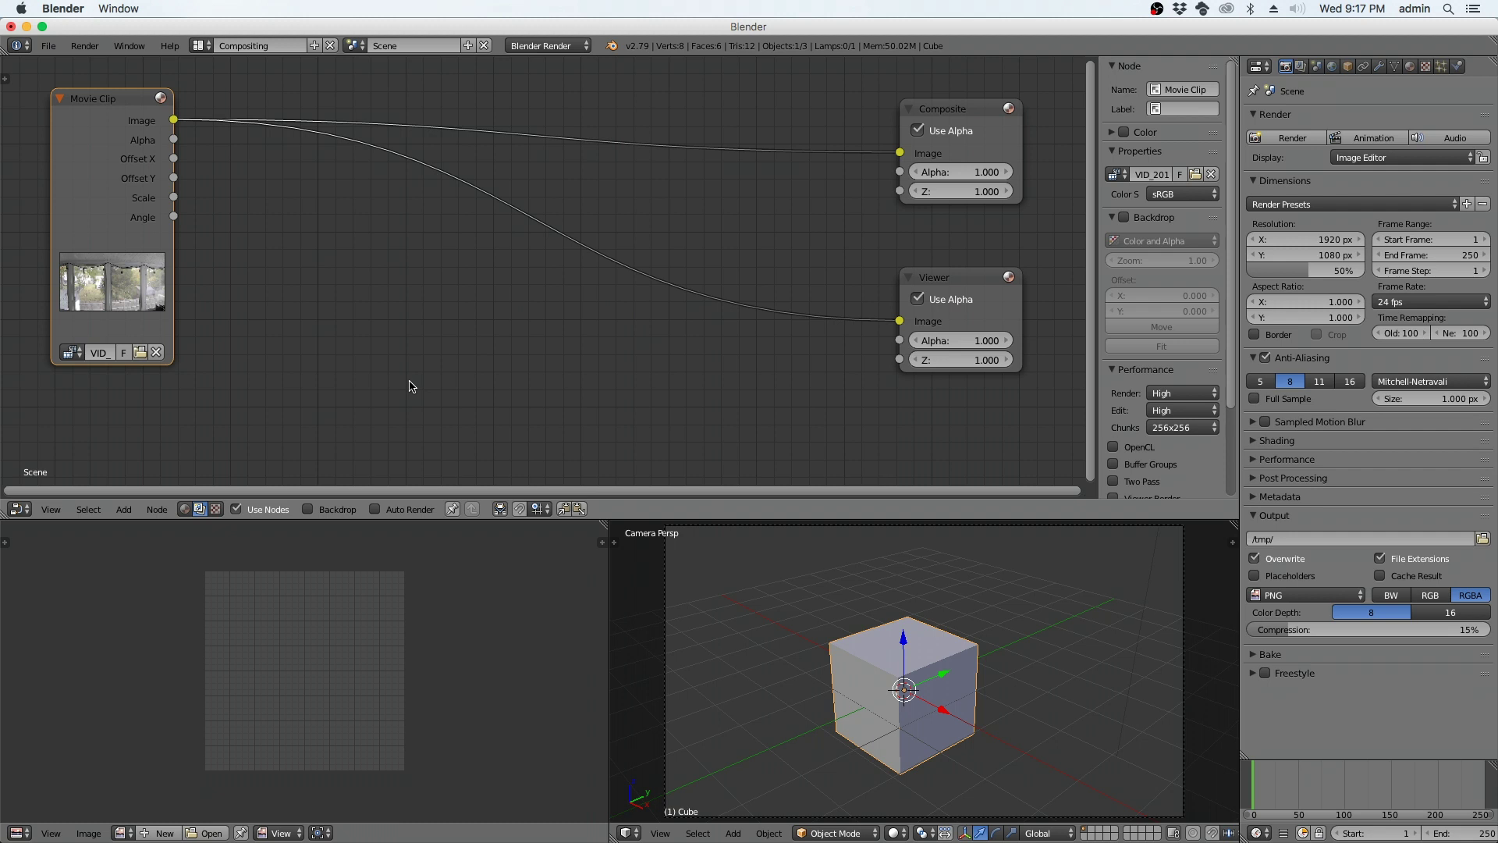
pyautogui.click(306, 509)
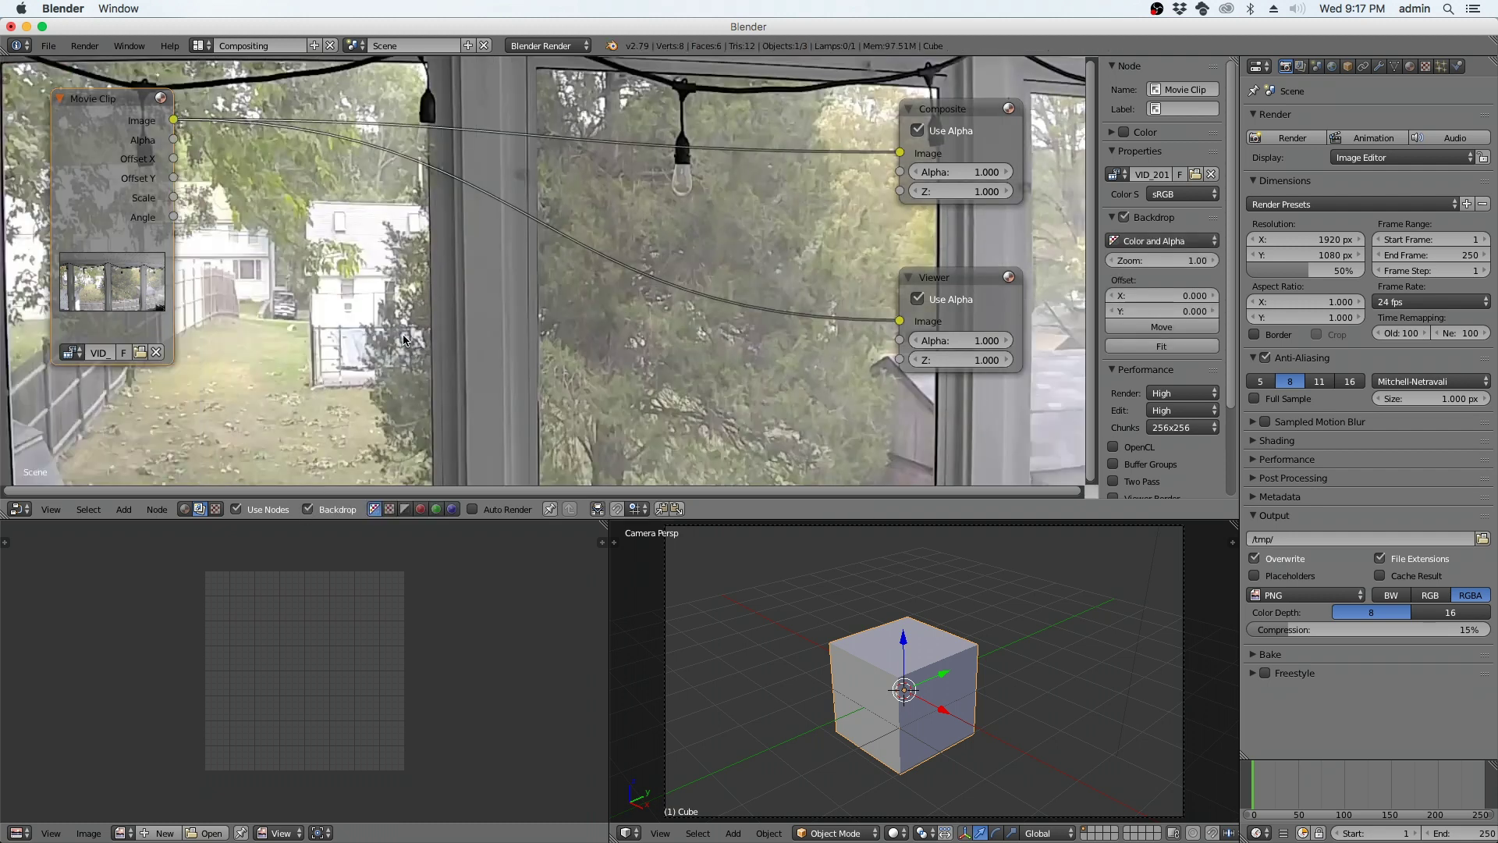
pyautogui.scroll(-1, 399, 351)
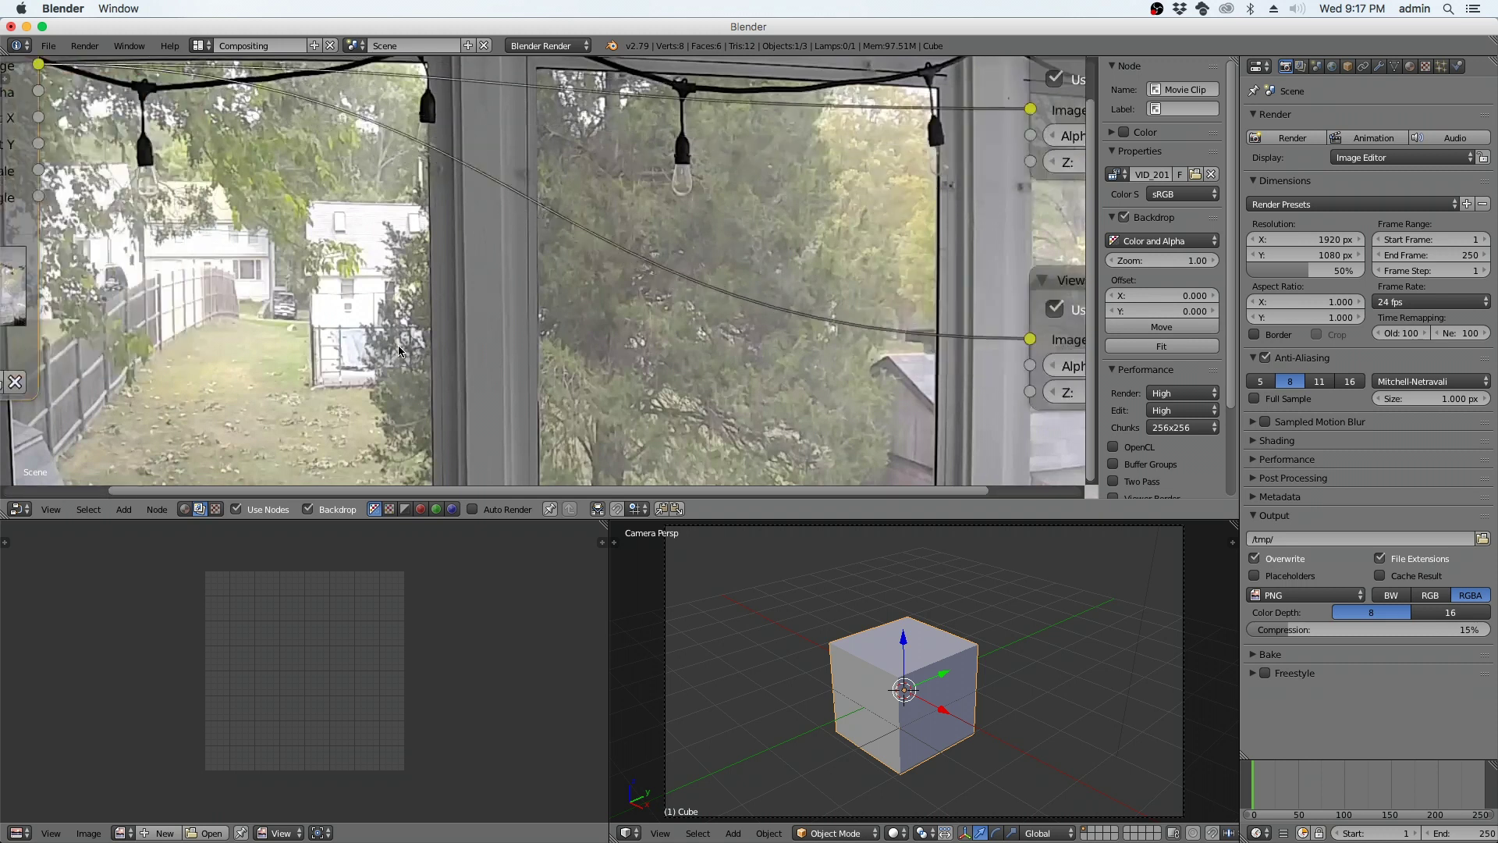
pyautogui.scroll(1, 399, 351)
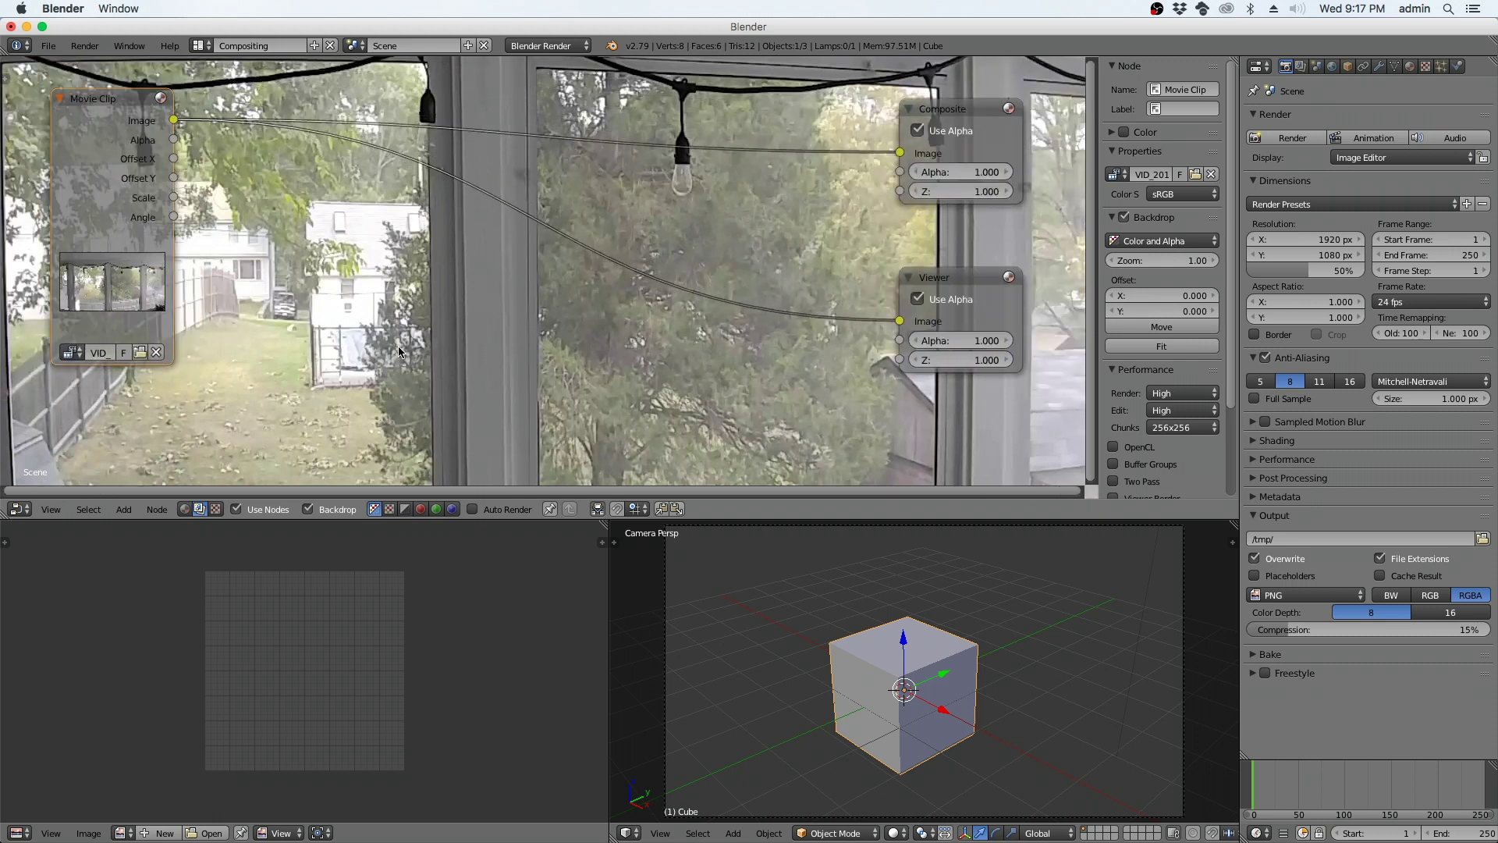
pyautogui.press('v')
pyautogui.press('v')
pyautogui.press('v')
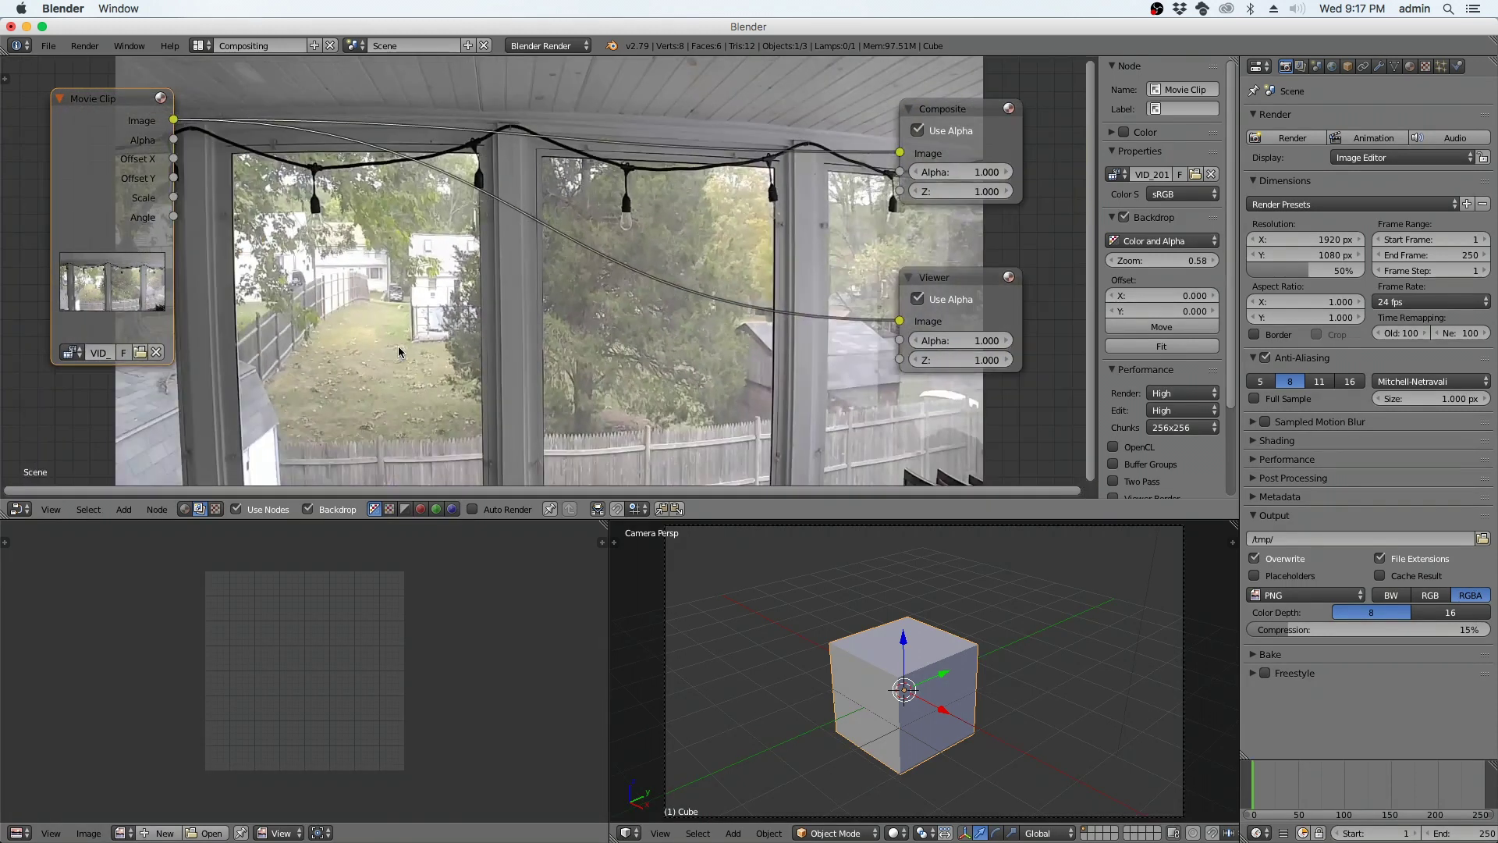
pyautogui.press('v')
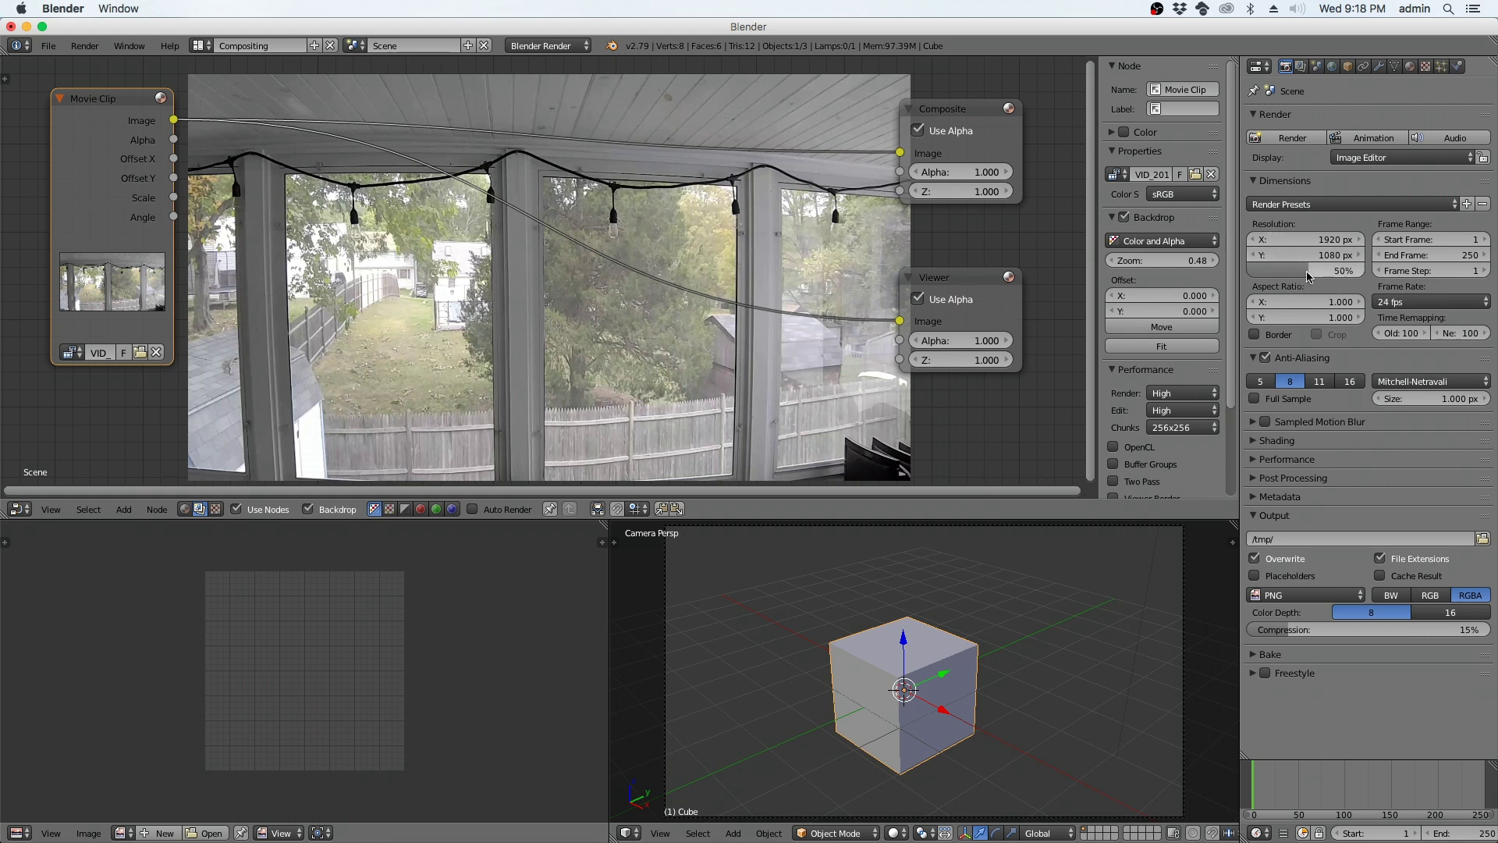
pyautogui.moveTo(1308, 275); pyautogui.dragTo(1299, 275)
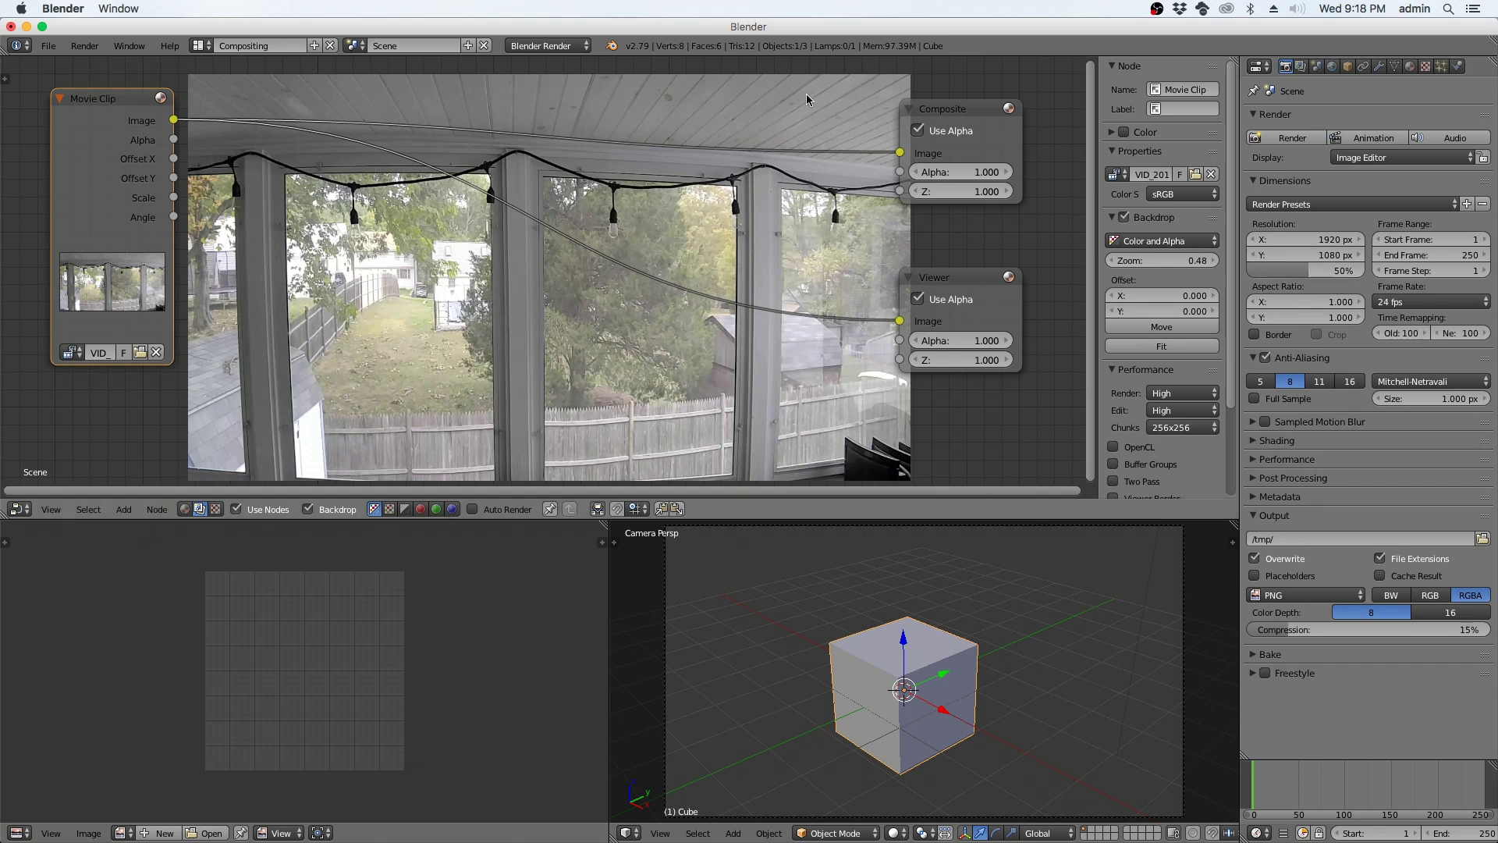
# Switch the render engine to Cycles with GPU Compute as the render device.
pyautogui.click(573, 47)
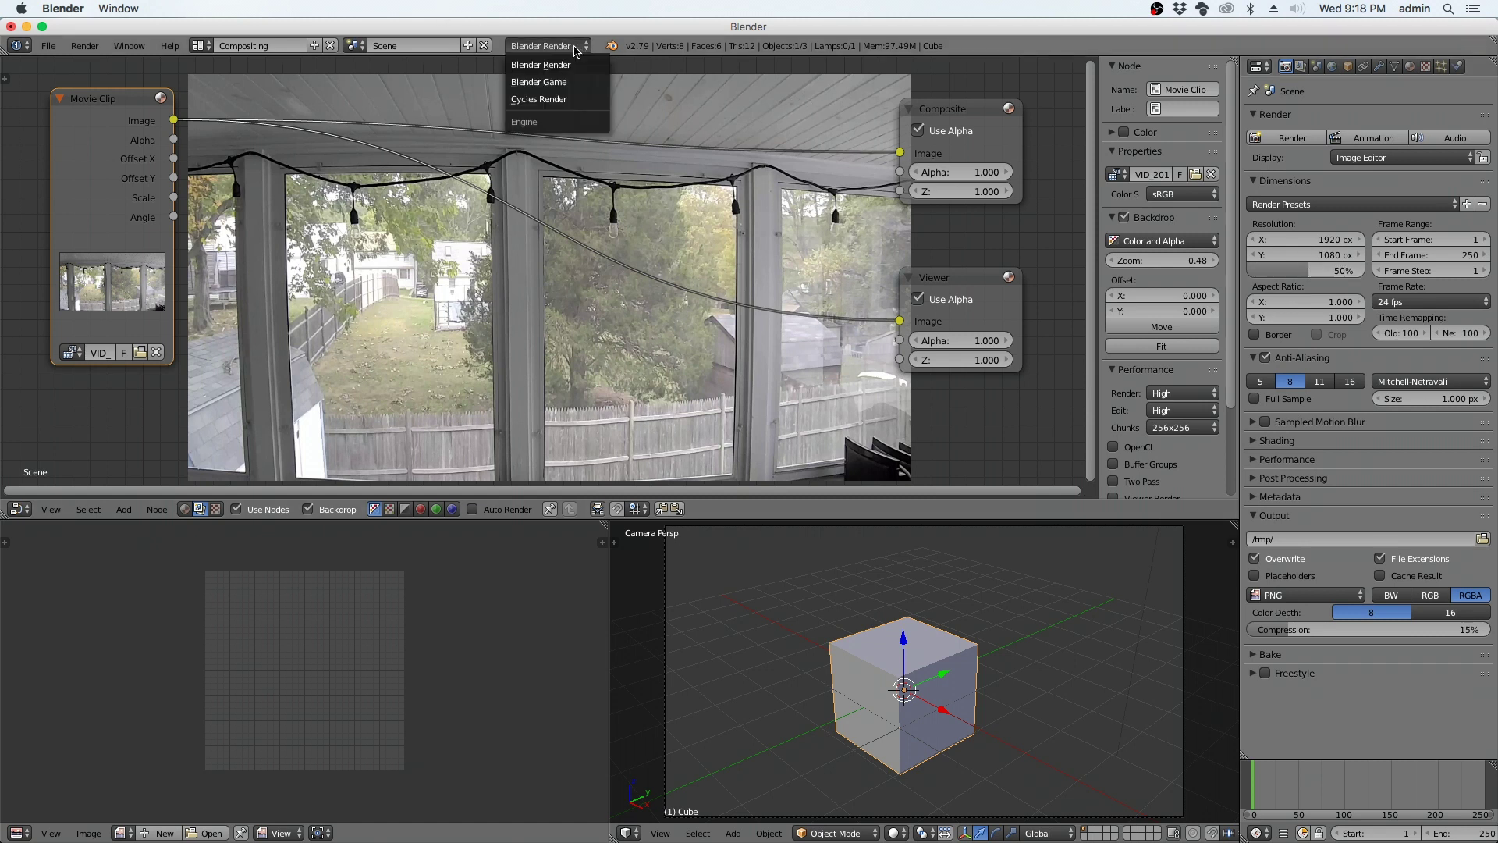
pyautogui.click(556, 100)
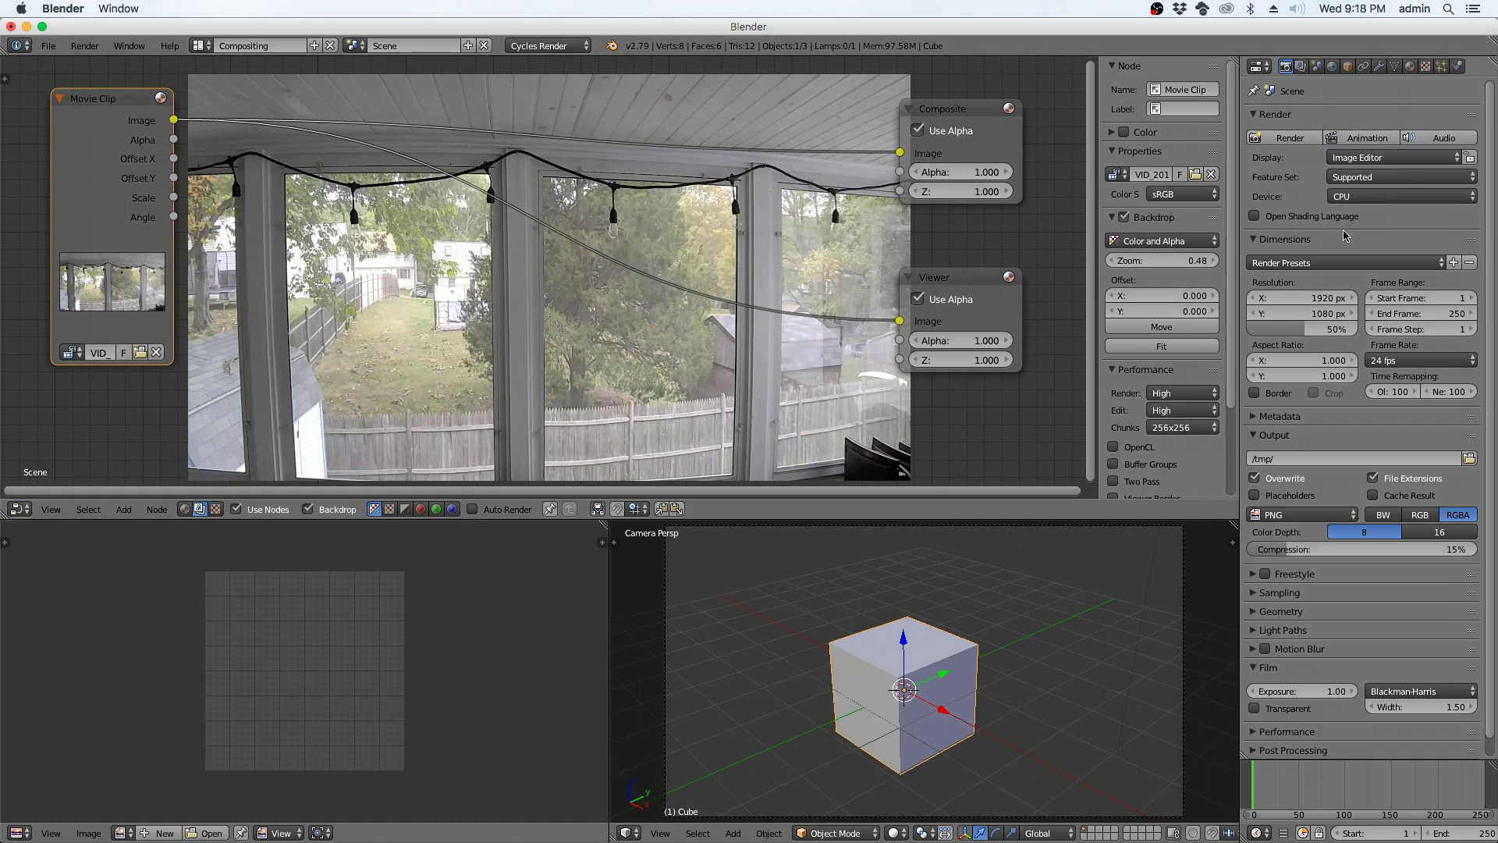
pyautogui.click(1363, 197)
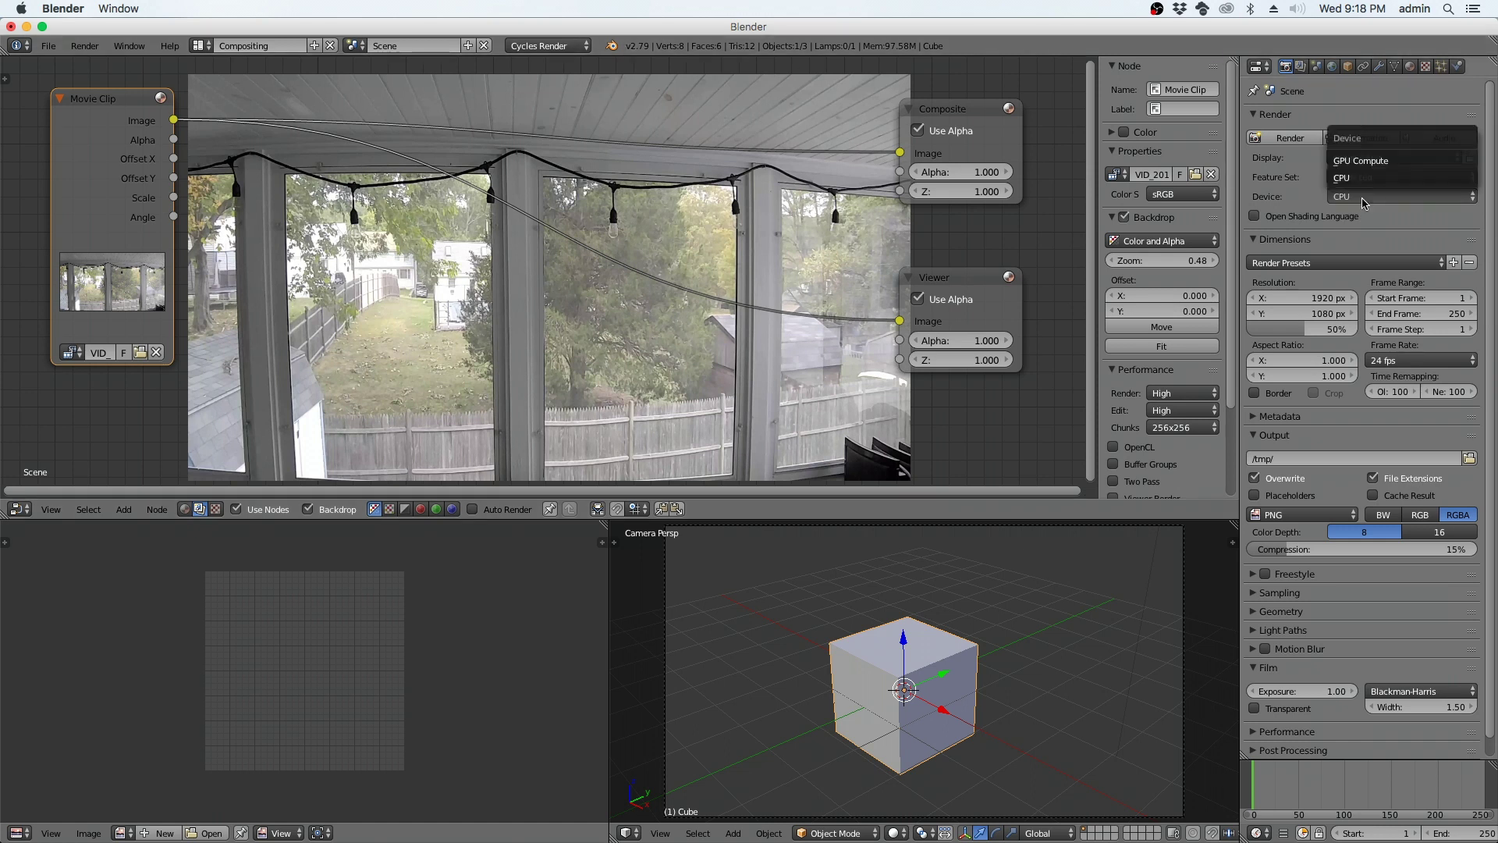
pyautogui.click(1363, 160)
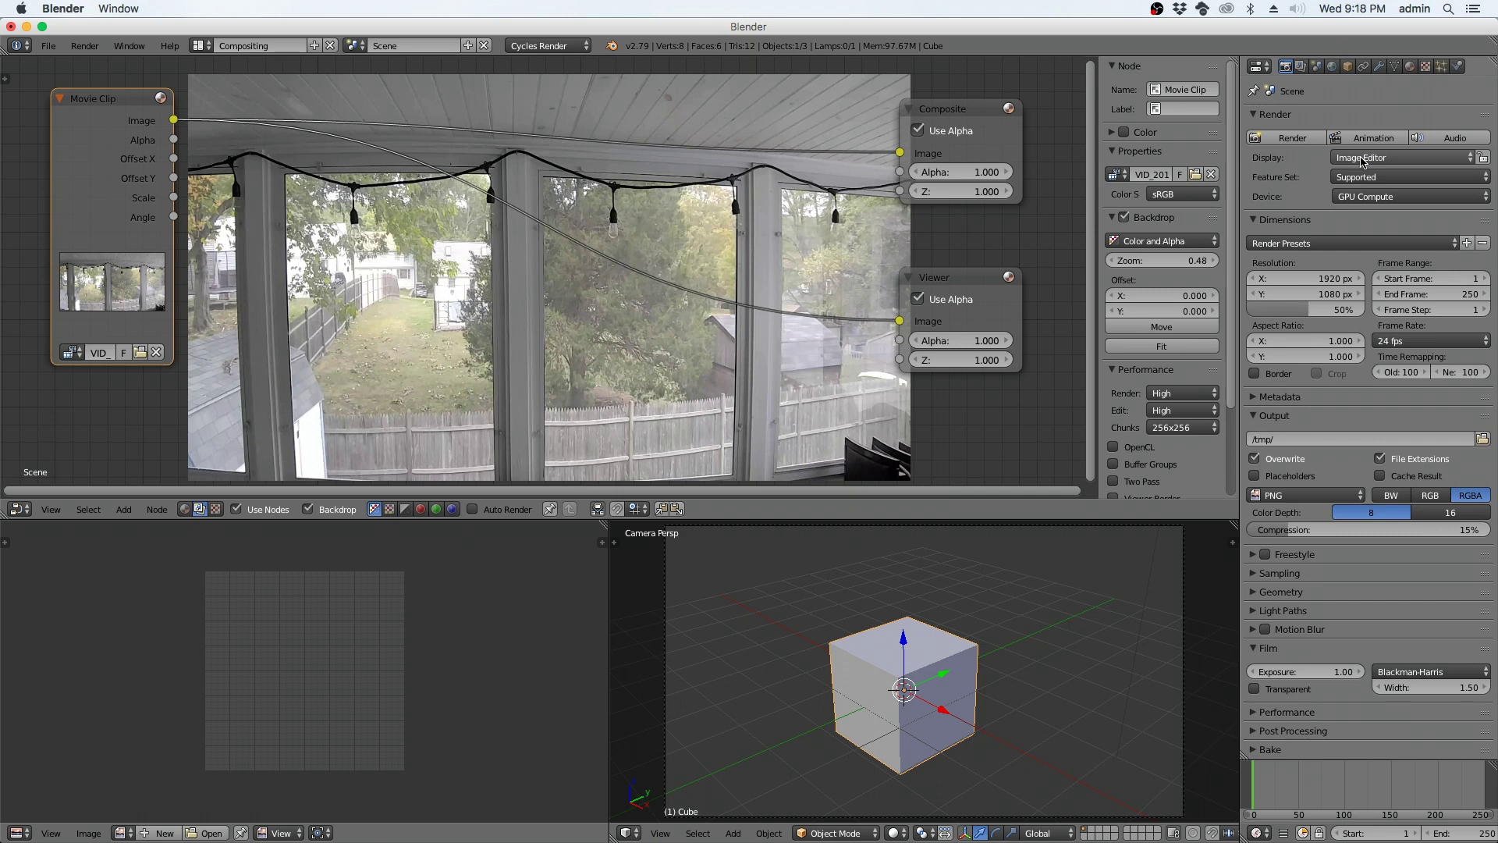
pyautogui.click(49, 46)
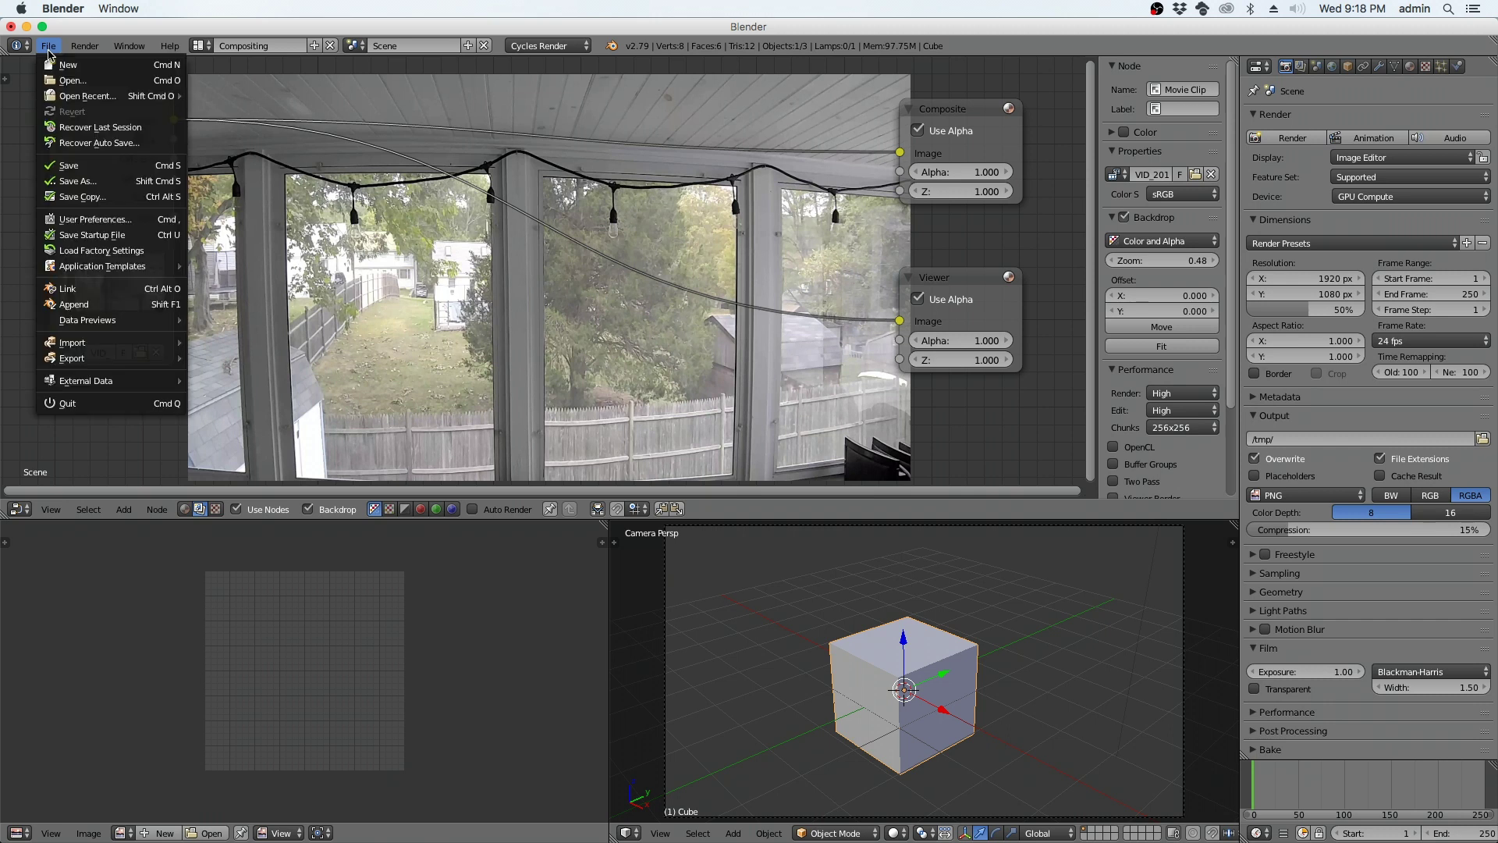
pyautogui.click(74, 220)
pyautogui.click(548, 51)
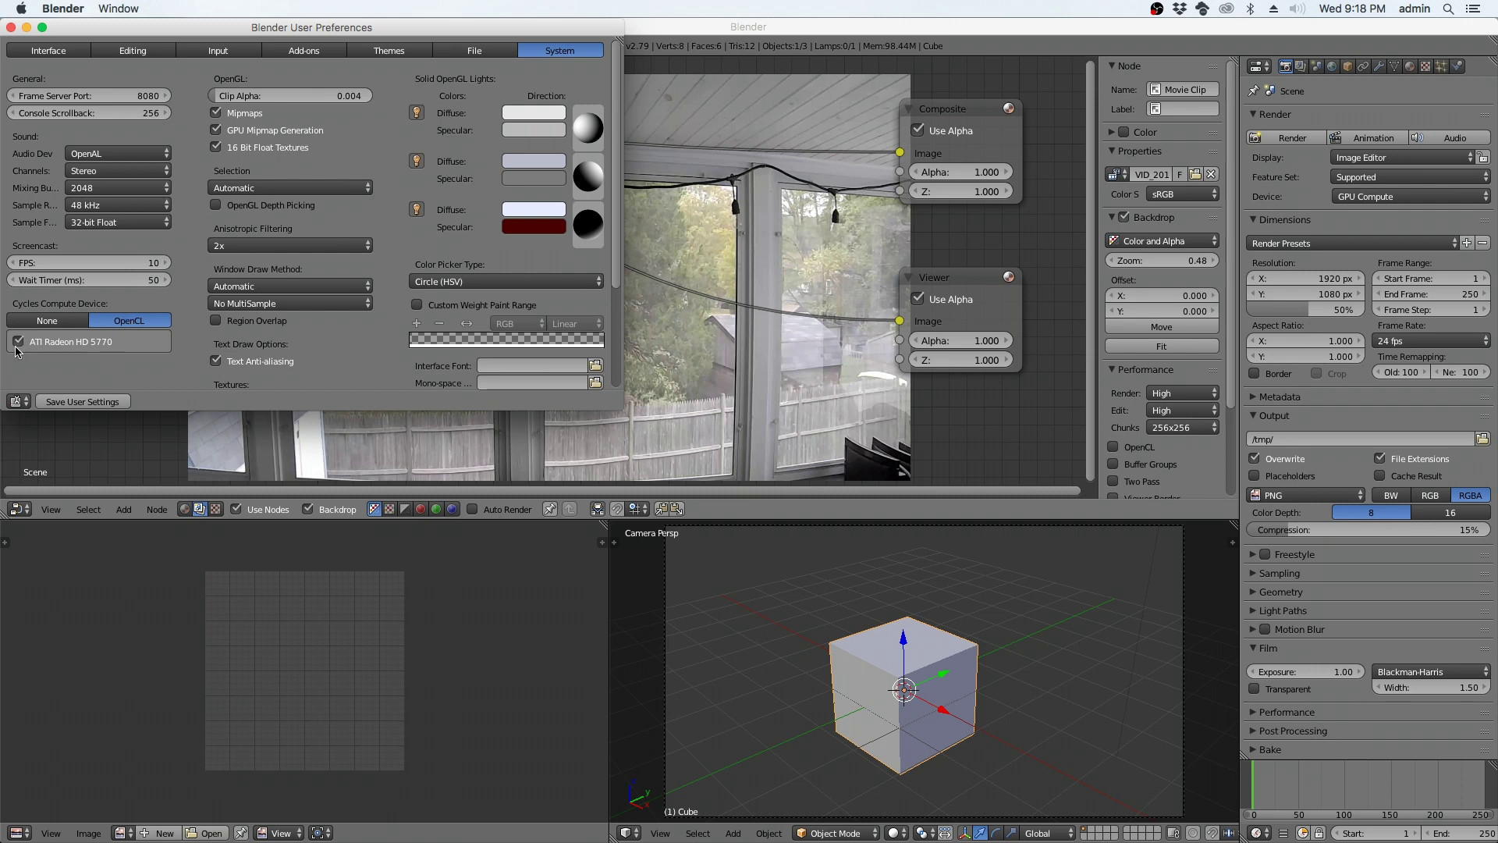
pyautogui.click(11, 27)
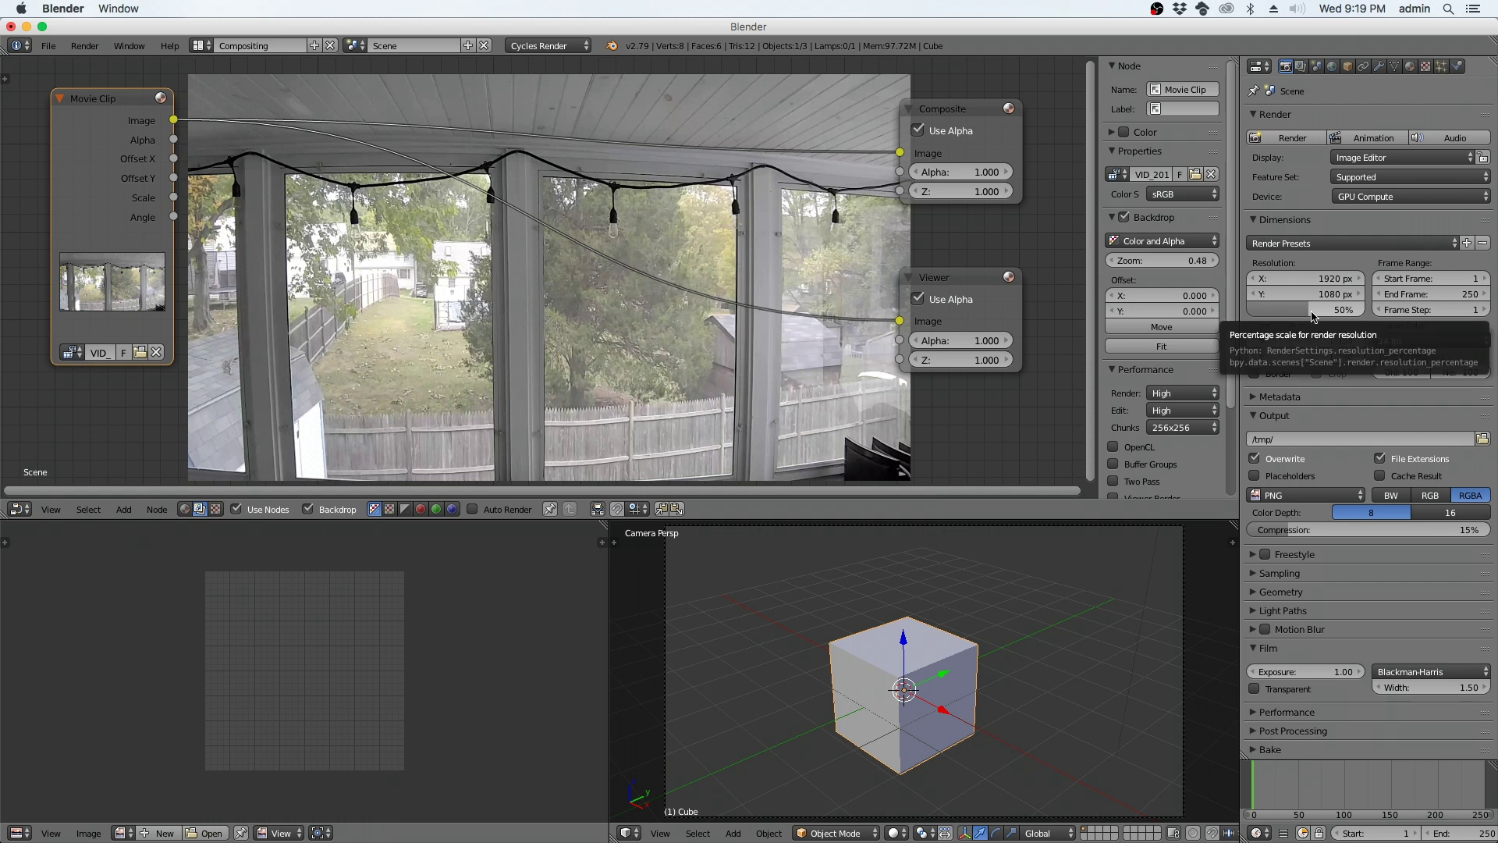
# Set the resolution percentage to 100% and the X resolution to 2554 px.
pyautogui.moveTo(1314, 316); pyautogui.dragTo(1370, 314)
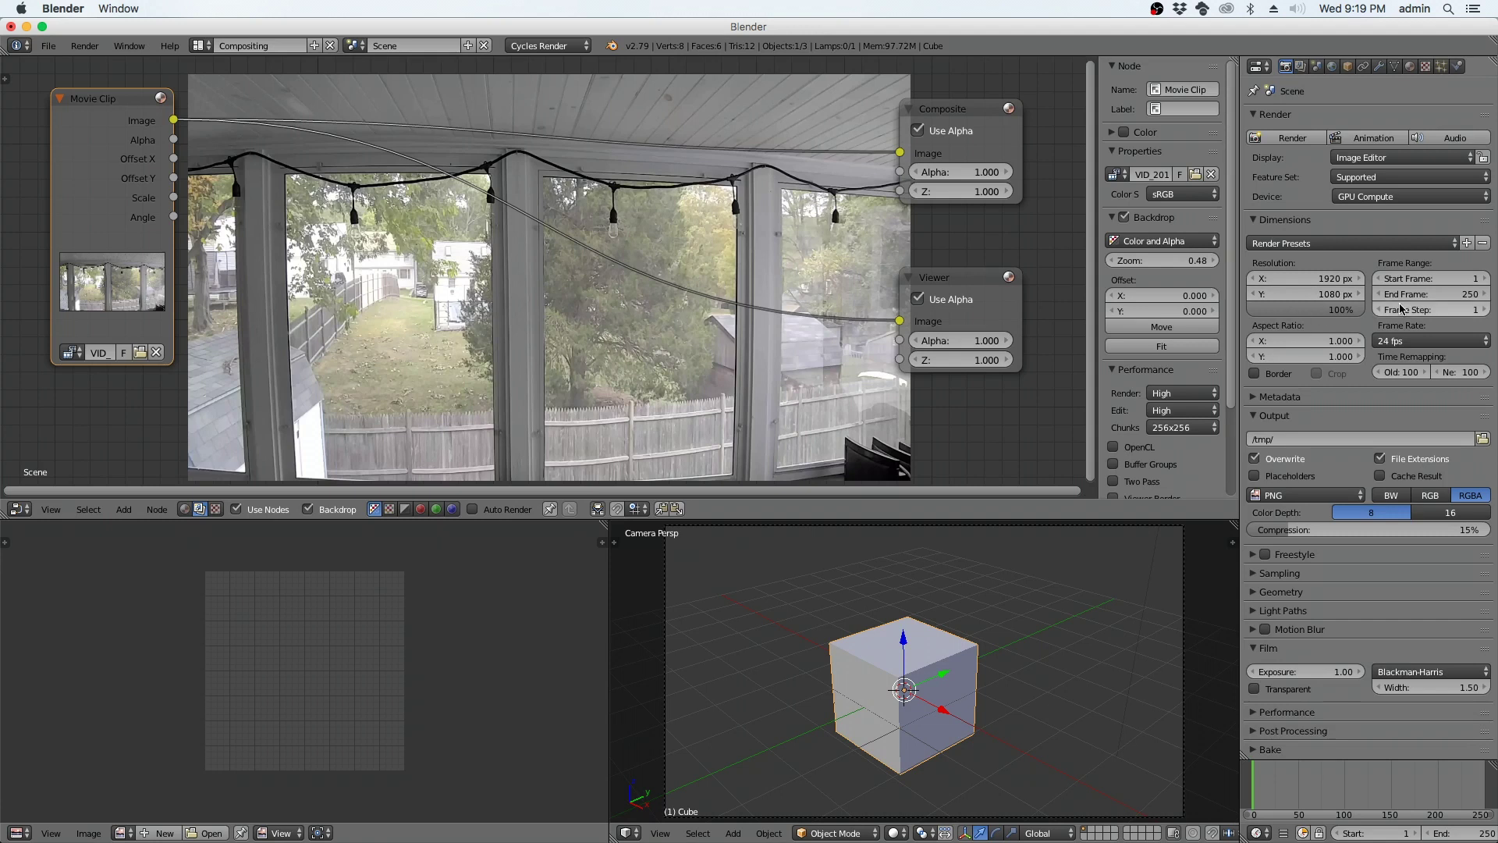
pyautogui.click(1312, 279)
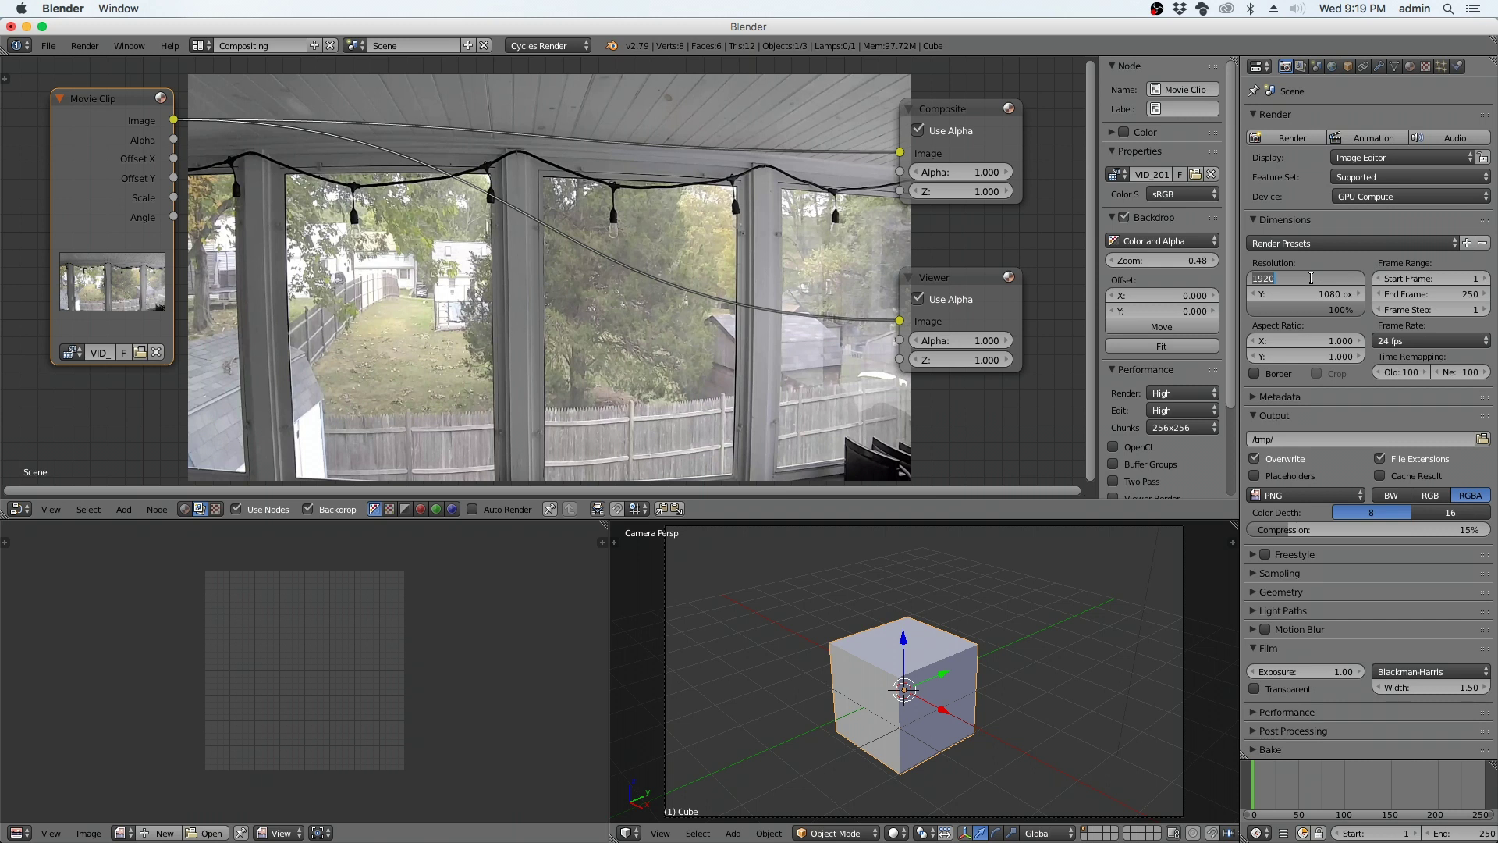
pyautogui.write('2554')
pyautogui.press('Return')
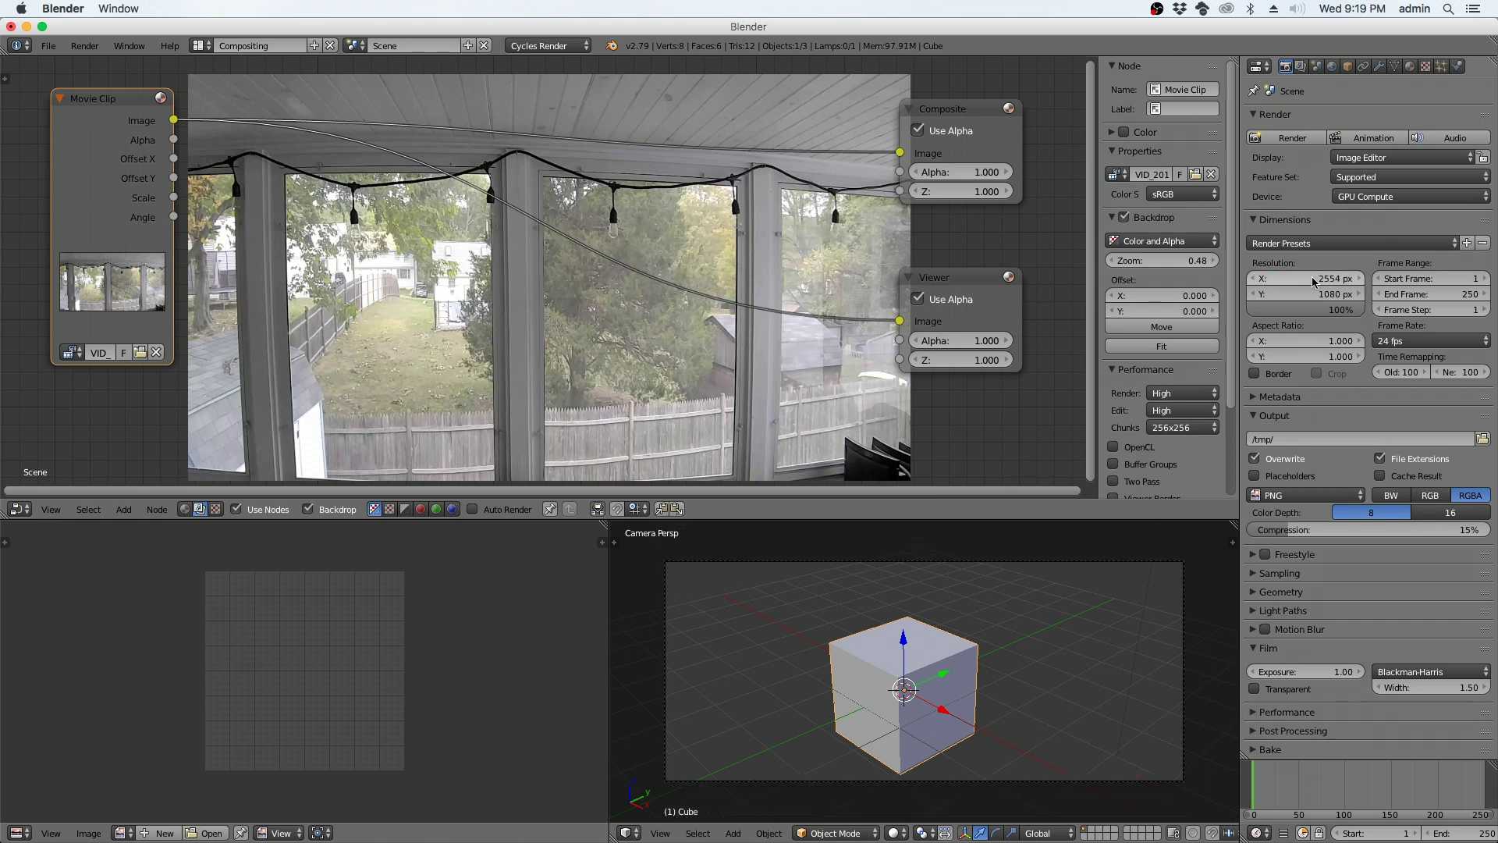
# Render the current frame and view the full result in the image editor.
pyautogui.click(1289, 138)
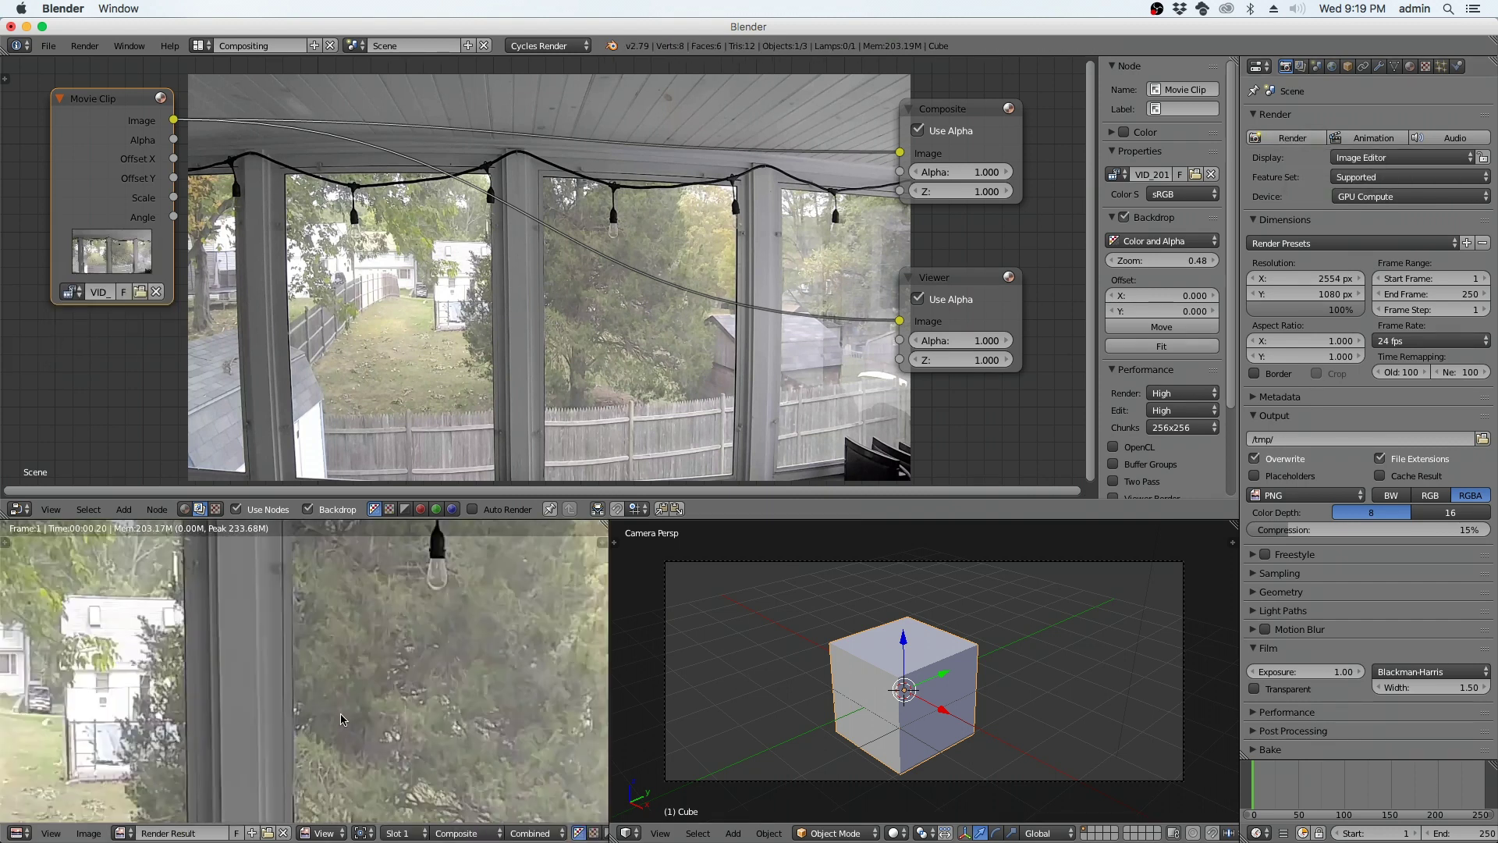
pyautogui.scroll(-3, 316, 715)
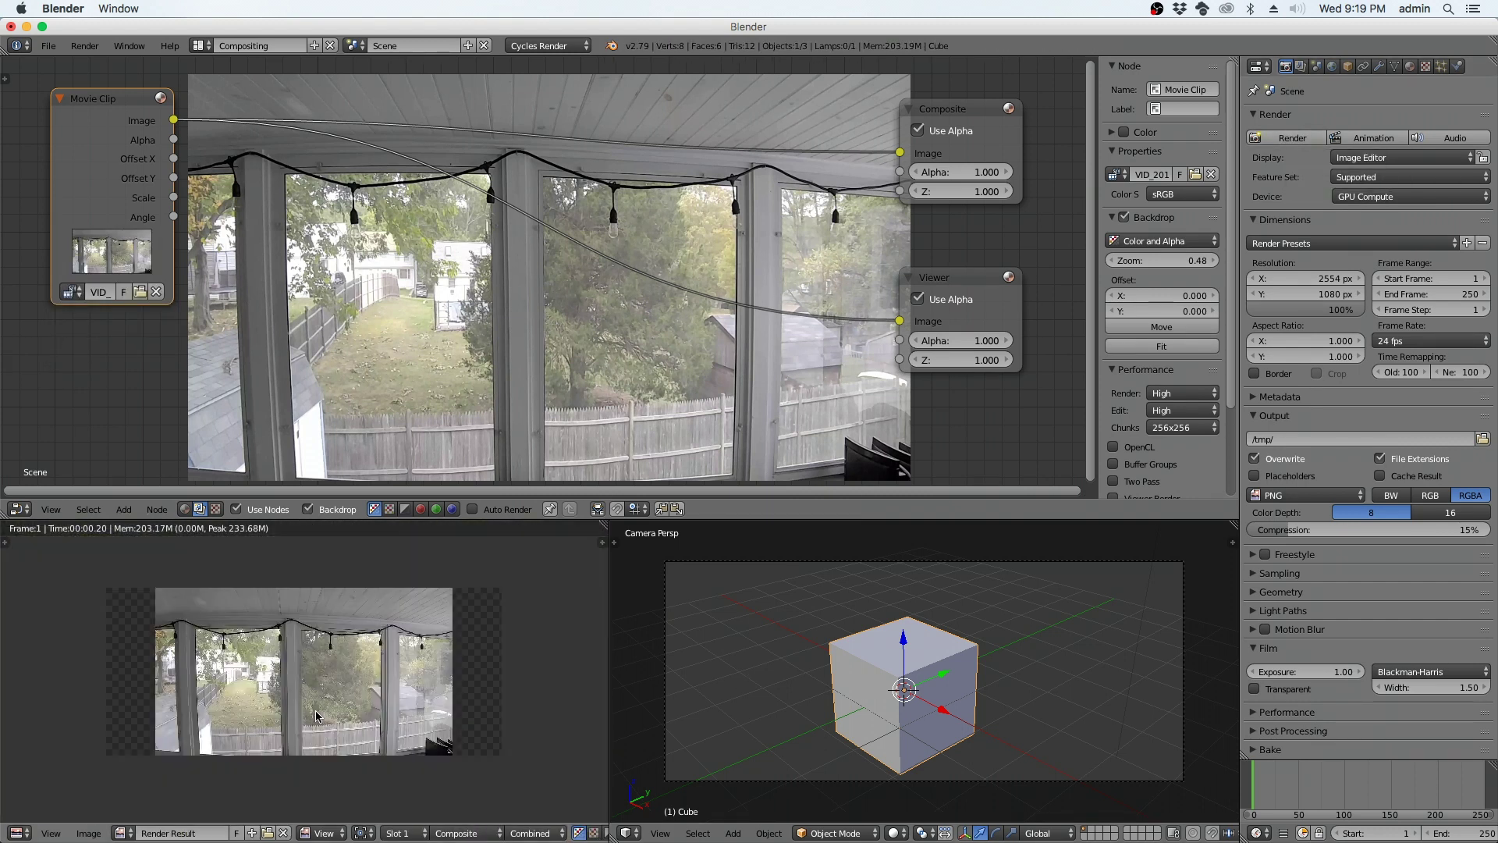
pyautogui.scroll(3, 316, 716)
pyautogui.scroll(-1, 316, 716)
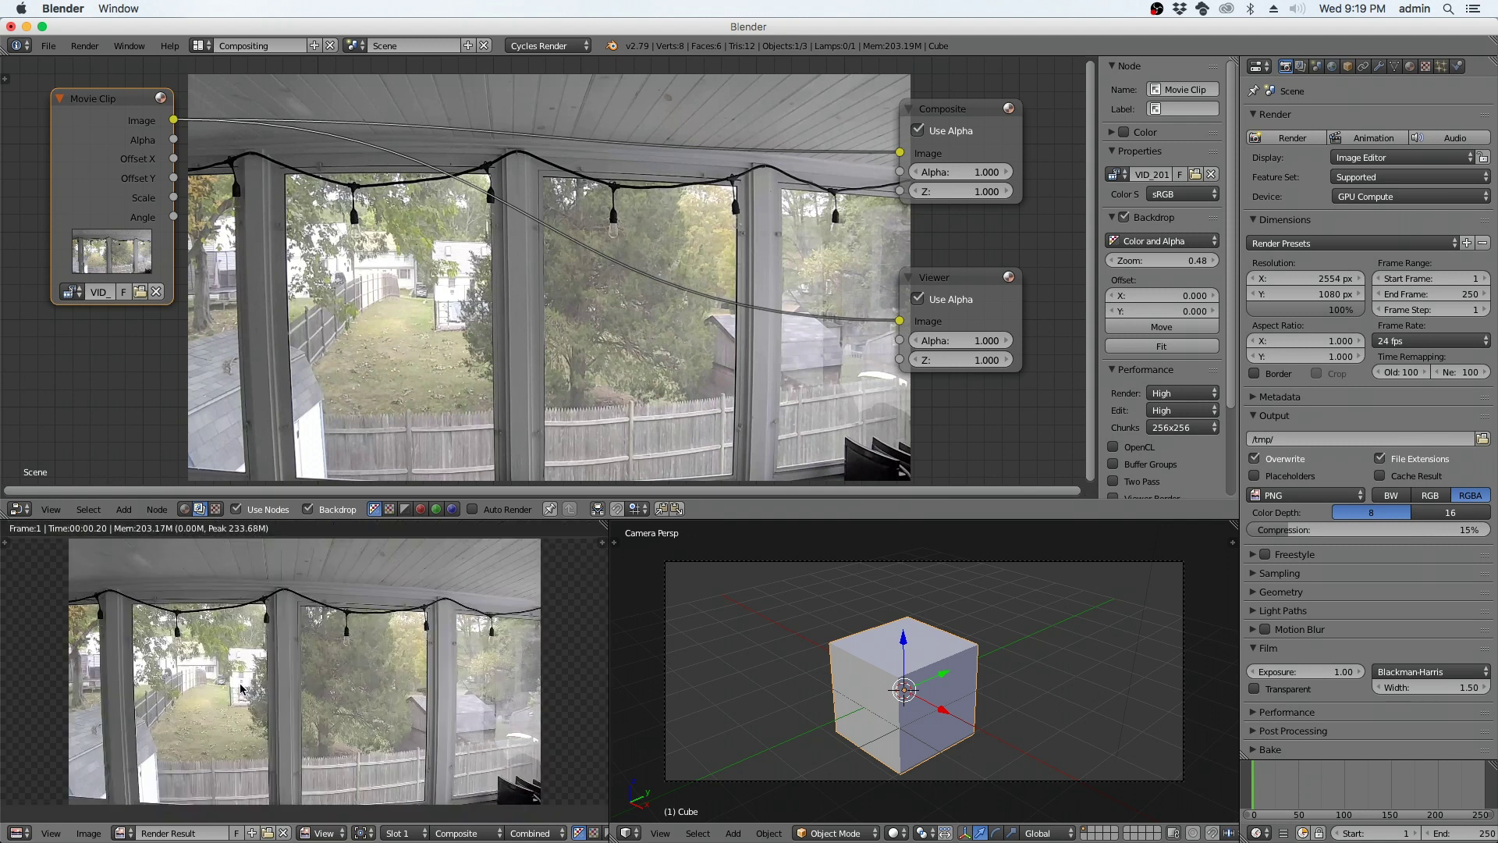
pyautogui.scroll(-1, 240, 688)
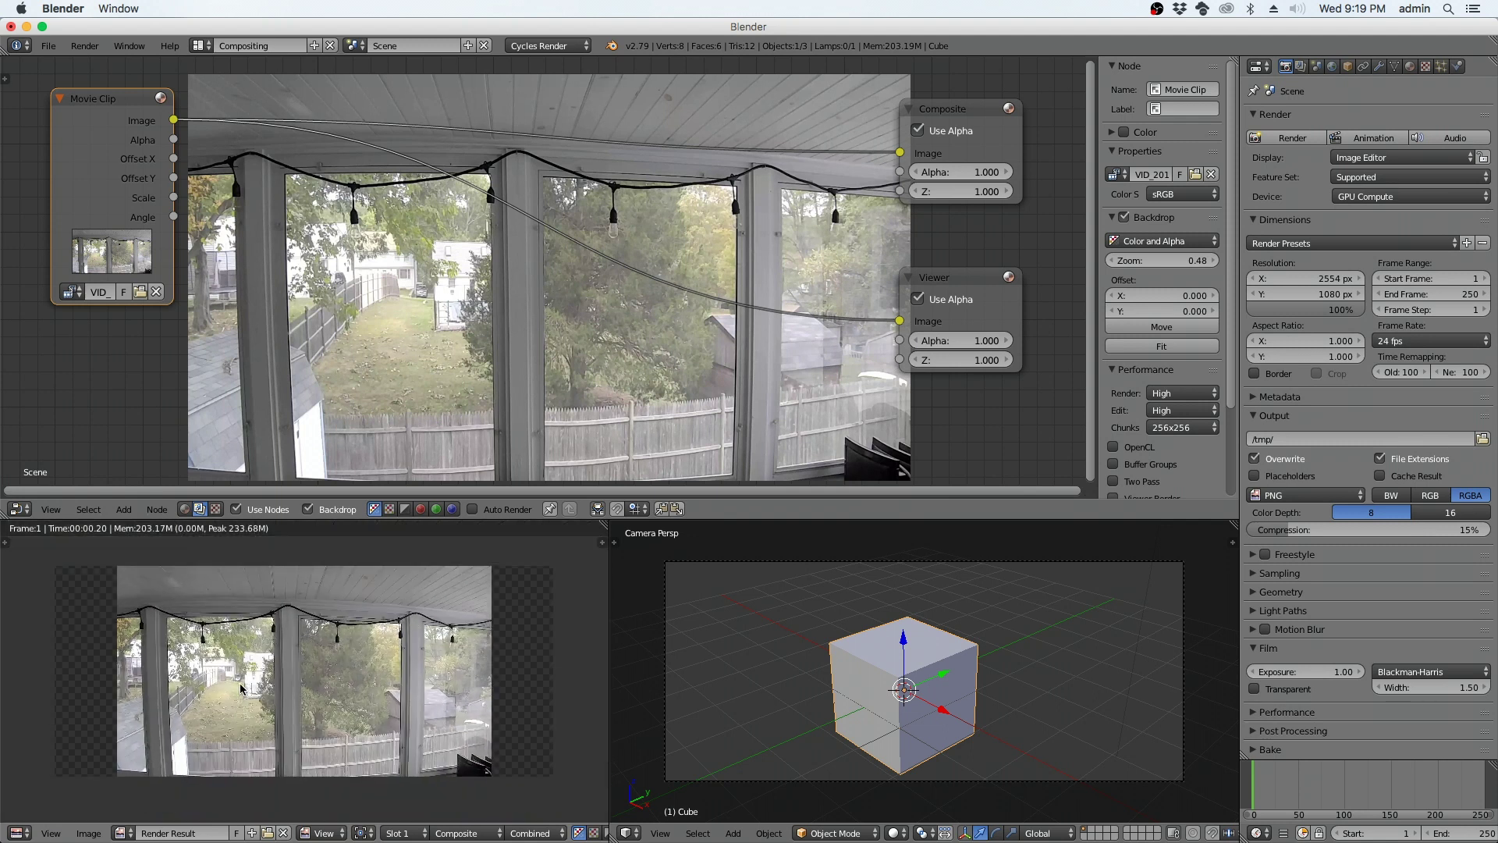
pyautogui.click(125, 512)
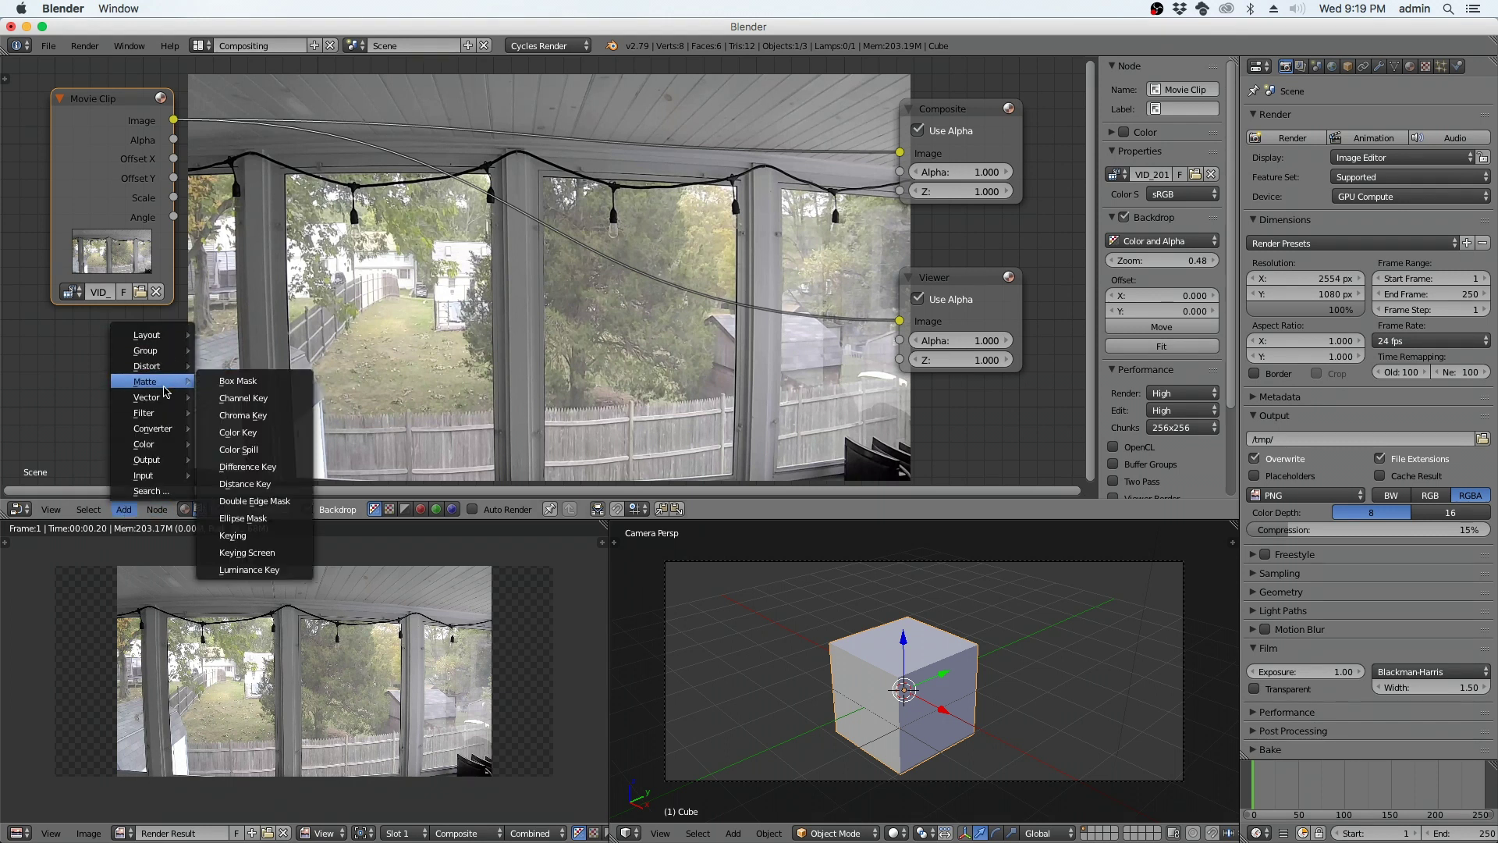
# Add a Distort > Scale node fed by Movie Clip, with its output wired to Composite.
pyautogui.moveTo(169, 373)
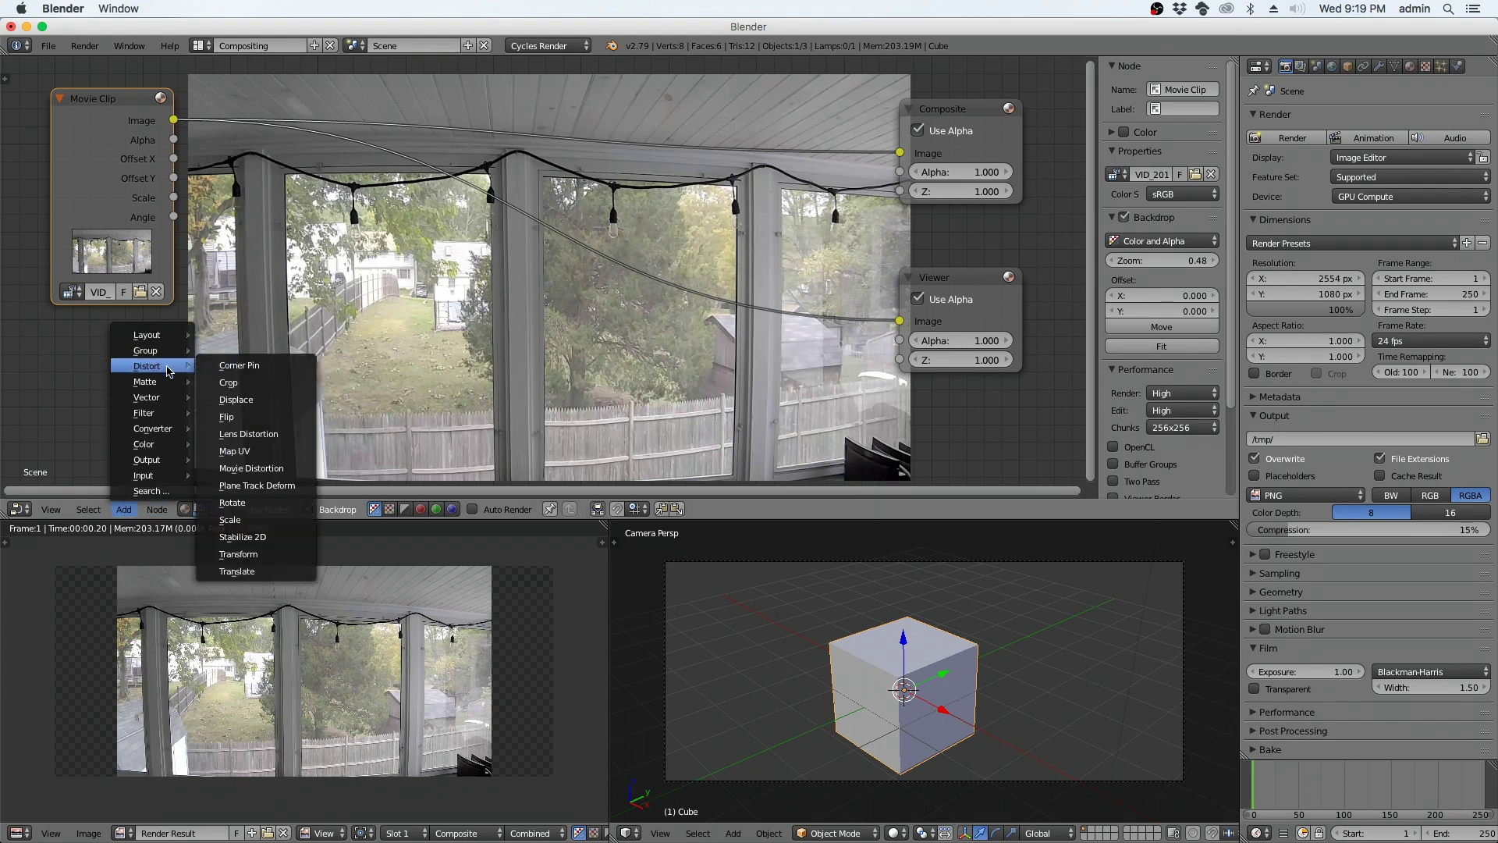
pyautogui.click(232, 520)
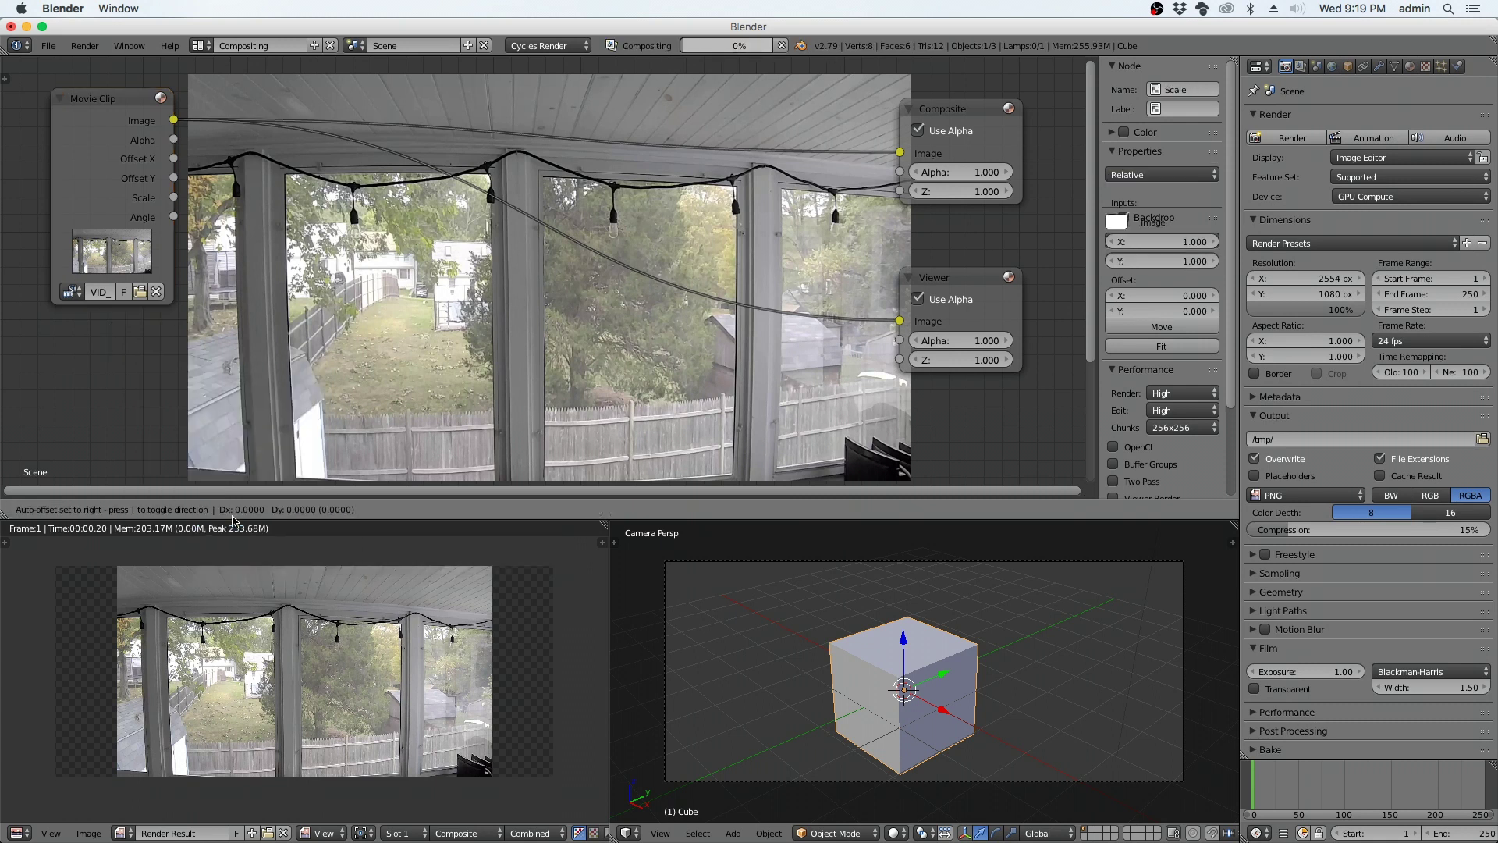
pyautogui.click(452, 154)
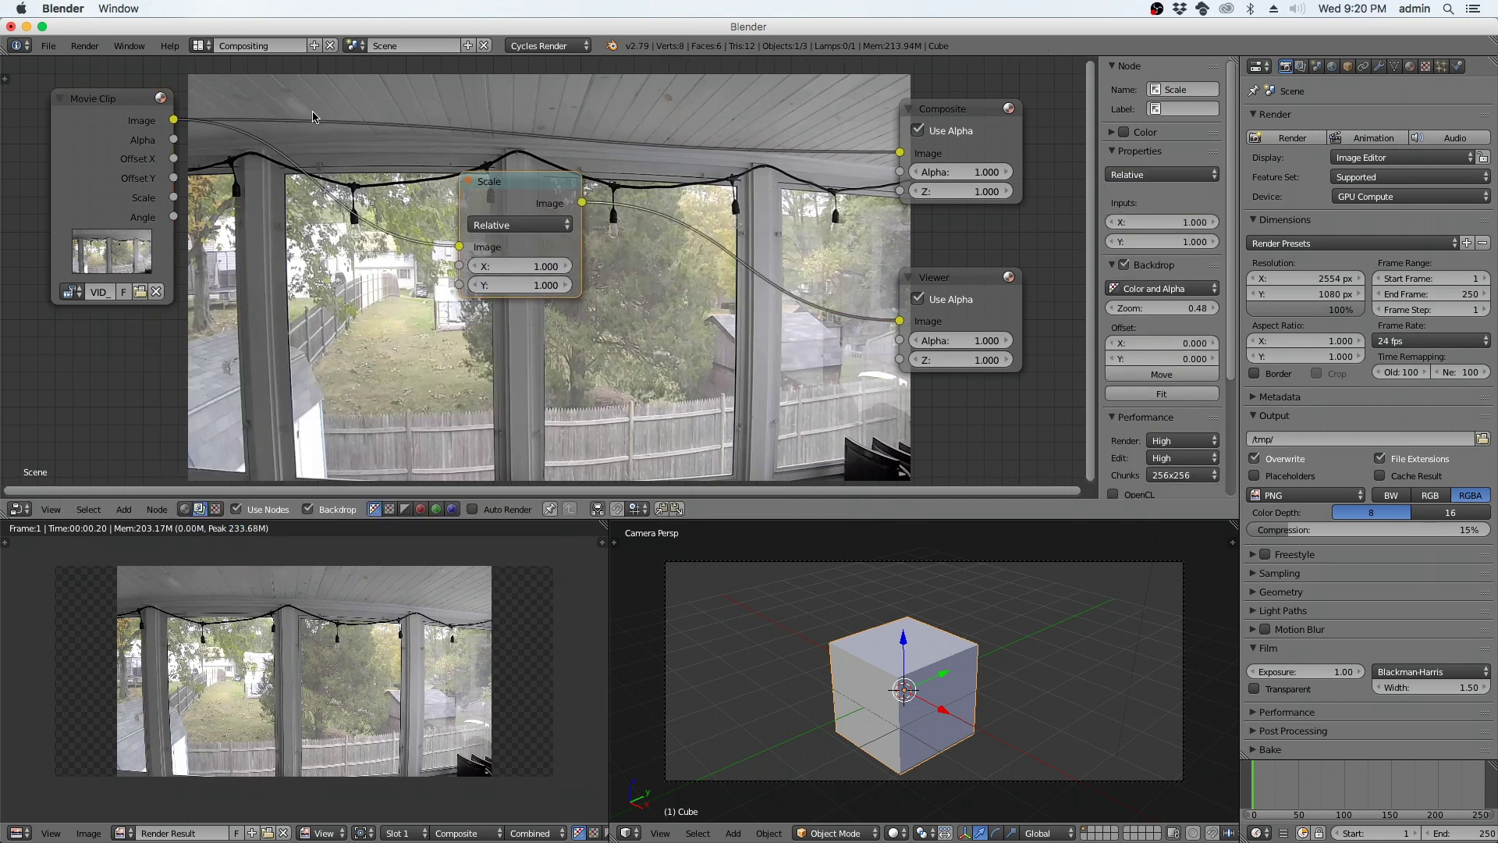
pyautogui.moveTo(174, 121); pyautogui.dragTo(462, 248)
pyautogui.moveTo(900, 152); pyautogui.dragTo(543, 142)
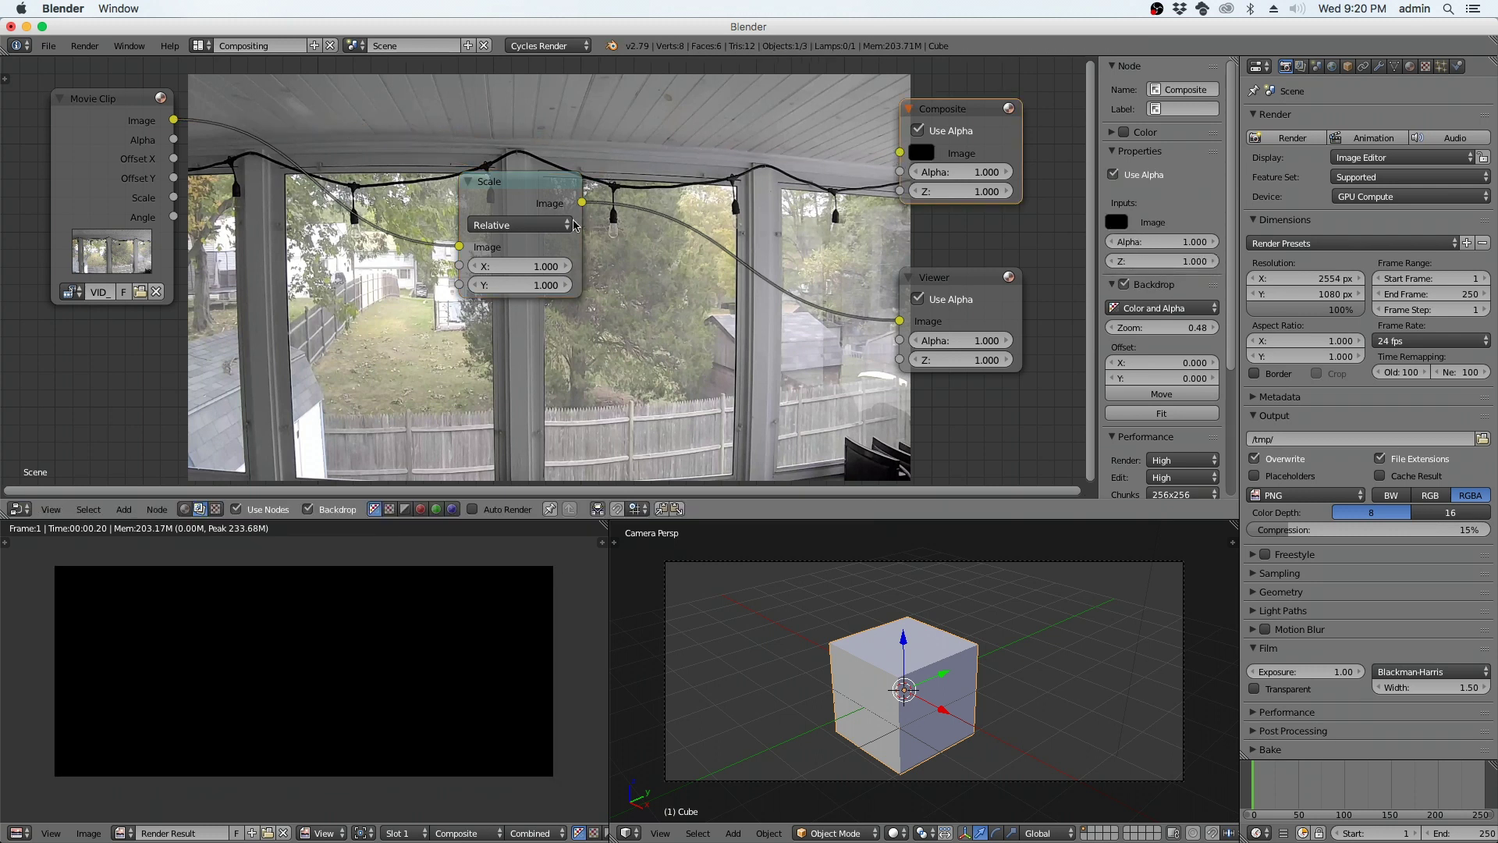
pyautogui.moveTo(582, 203); pyautogui.dragTo(899, 152)
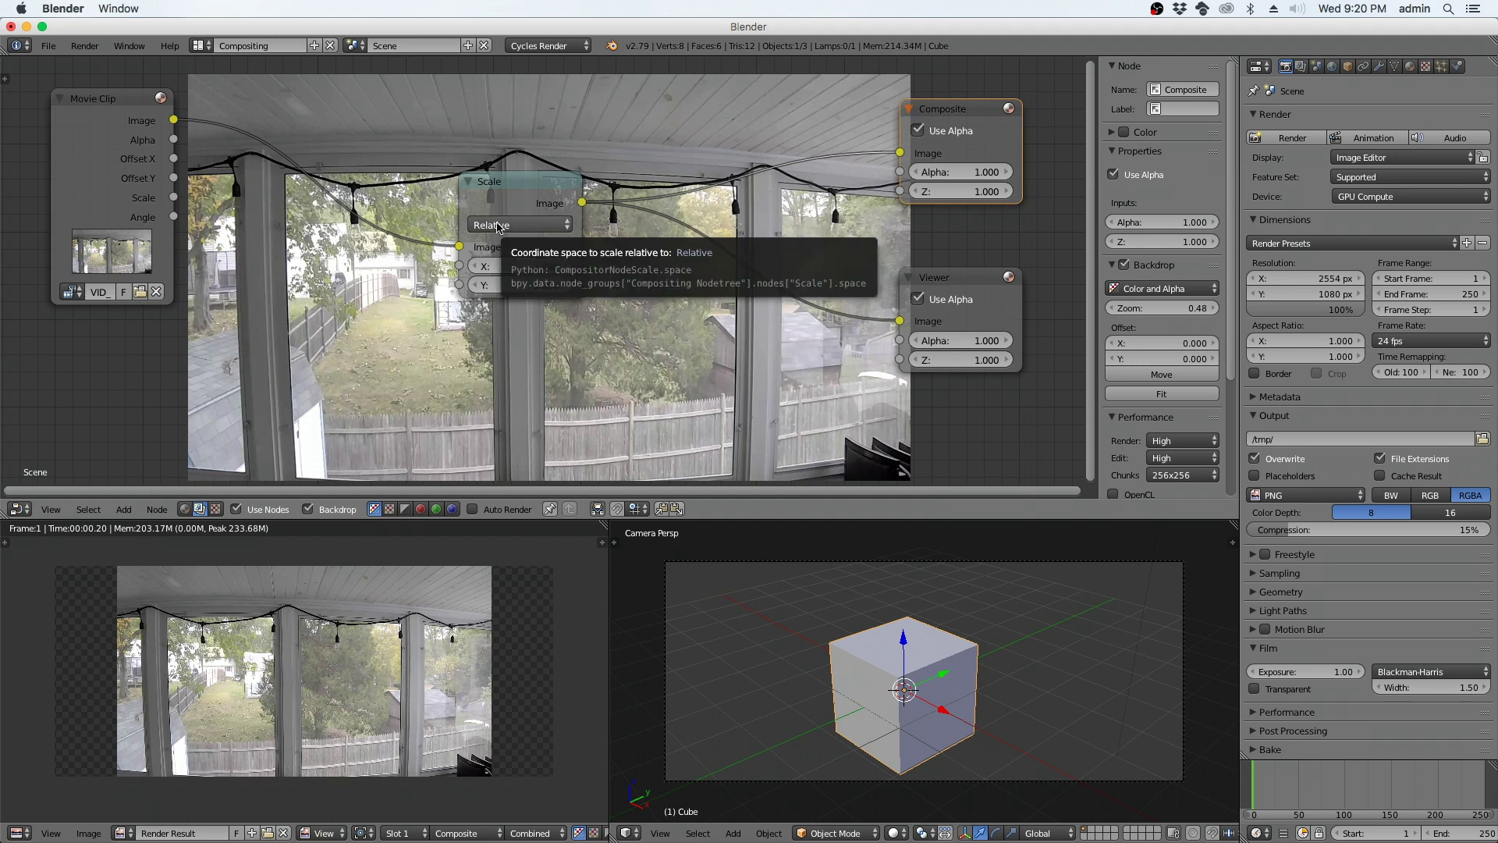
# Set the Scale node's space to Render Size, keeping Stretch selected.
pyautogui.moveTo(498, 222); pyautogui.dragTo(484, 197)
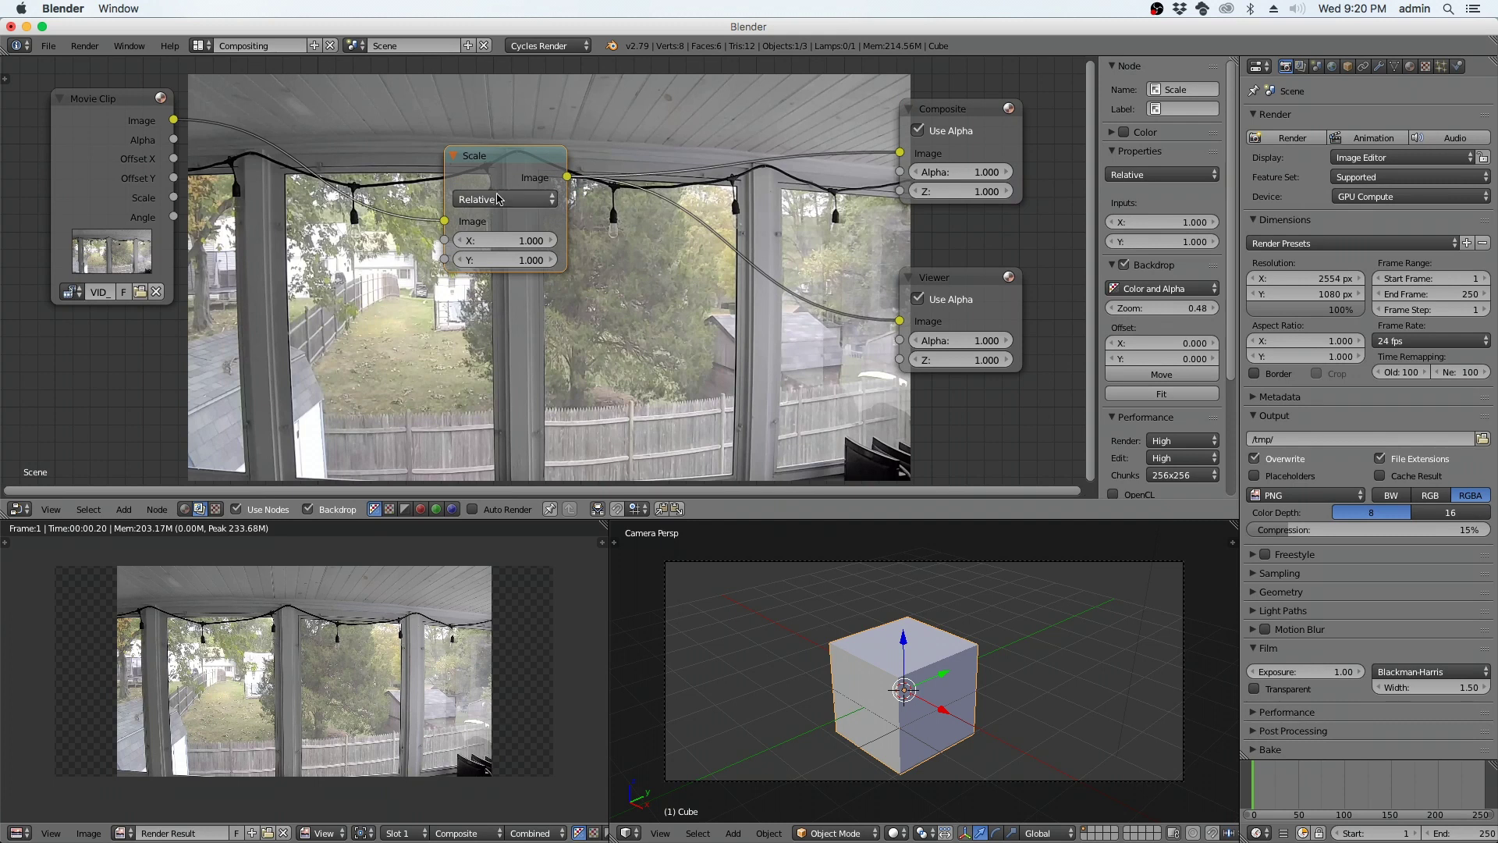
pyautogui.click(499, 203)
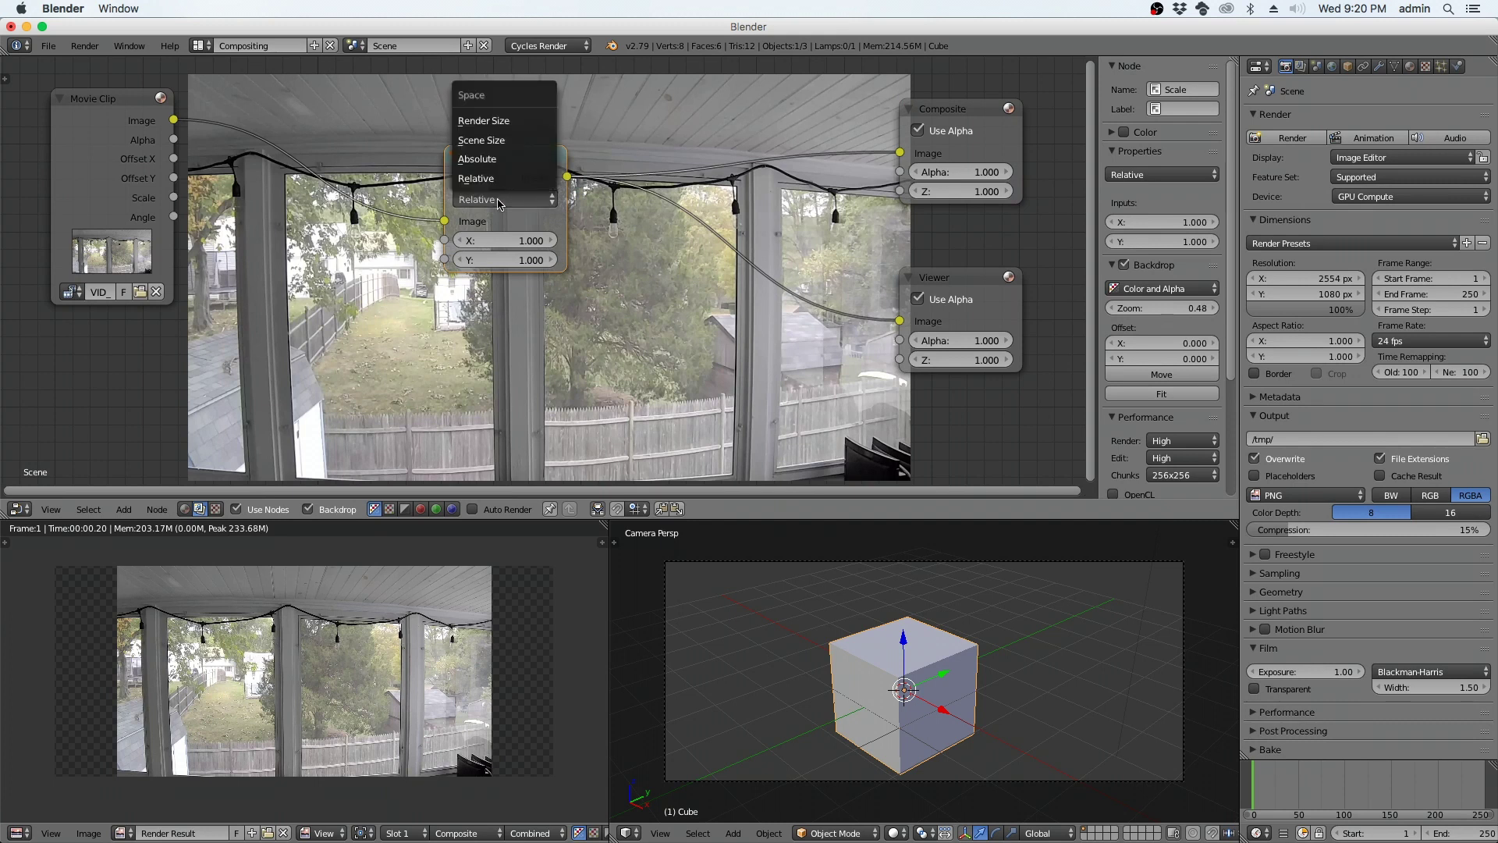
pyautogui.click(487, 122)
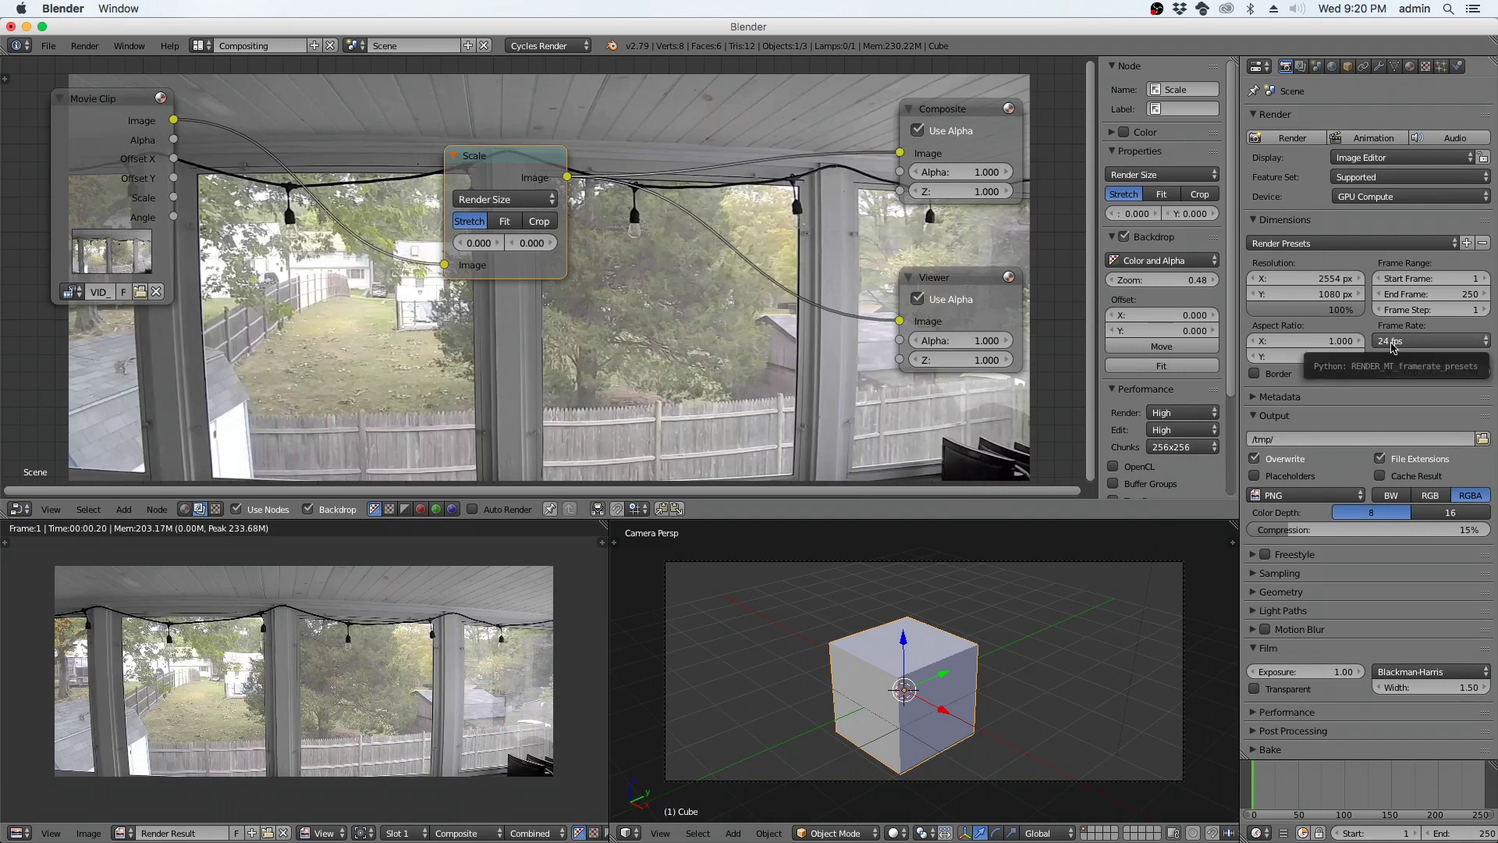
# Set the render output folder to /Volumes/store1/OM_ep2/.
pyautogui.click(1481, 440)
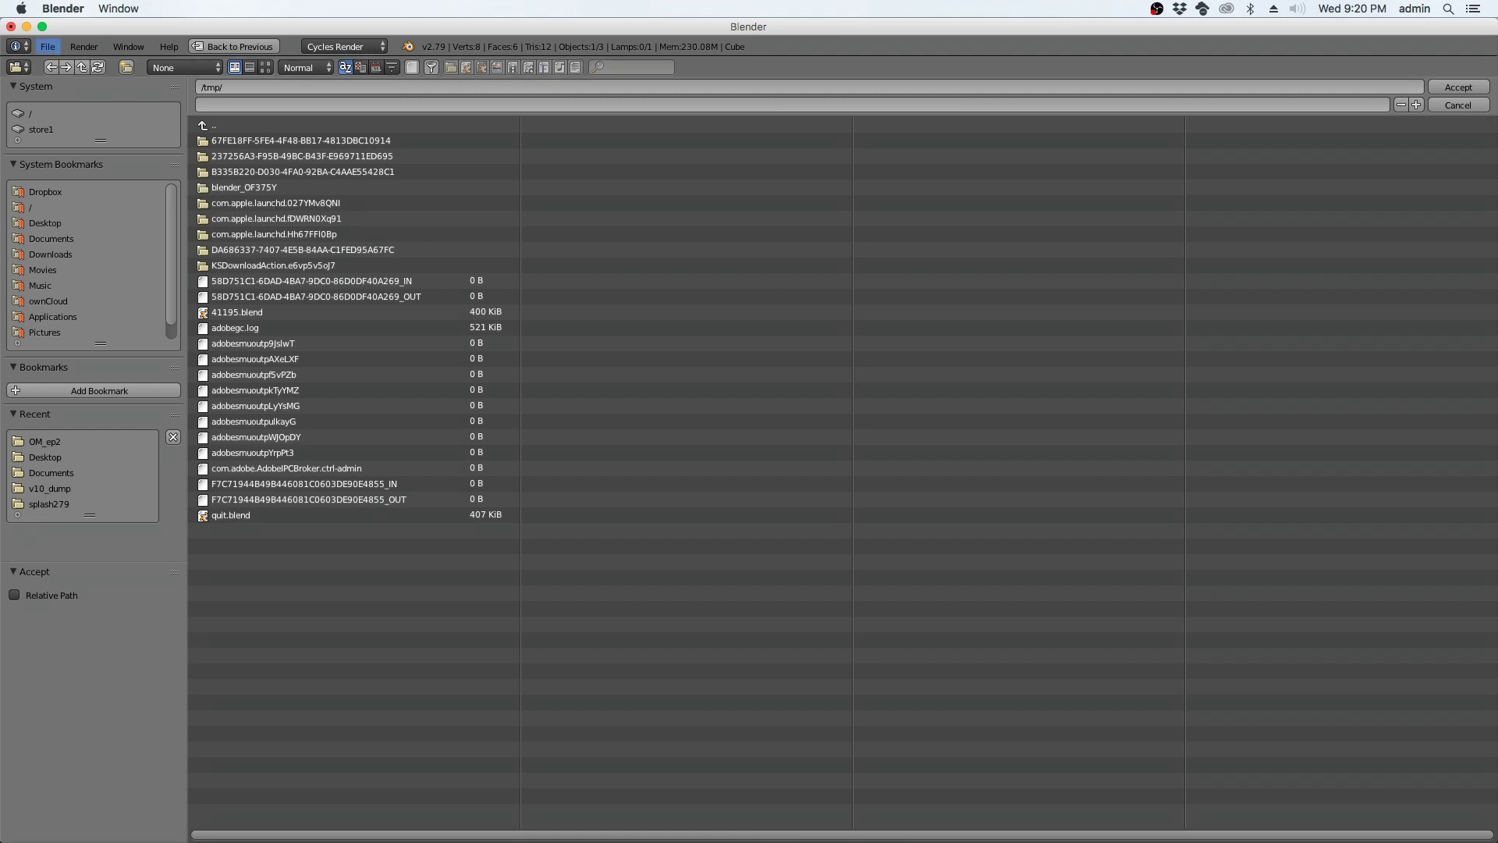
pyautogui.click(42, 133)
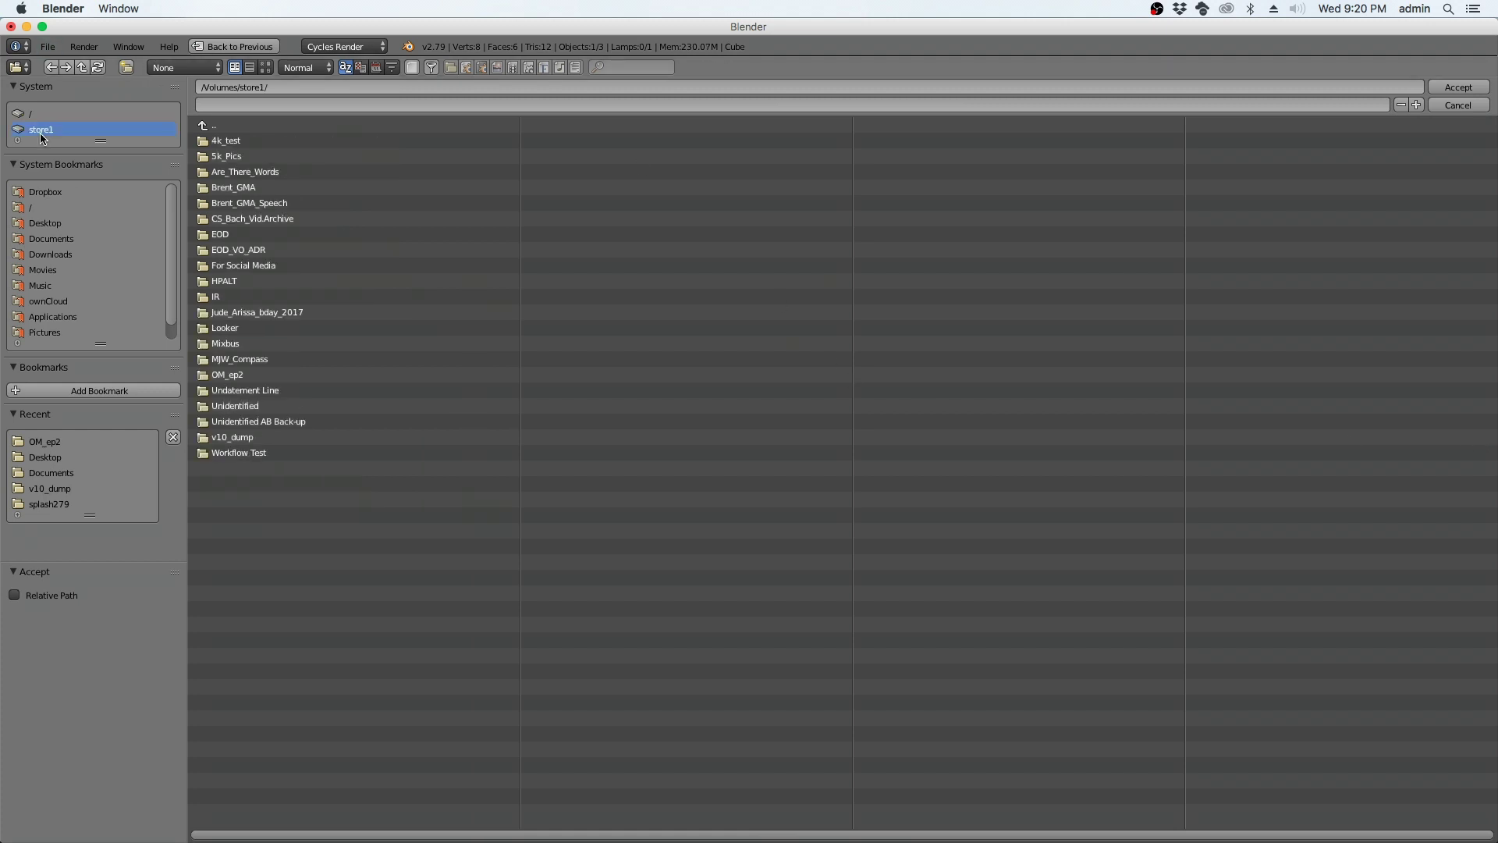
pyautogui.click(226, 374)
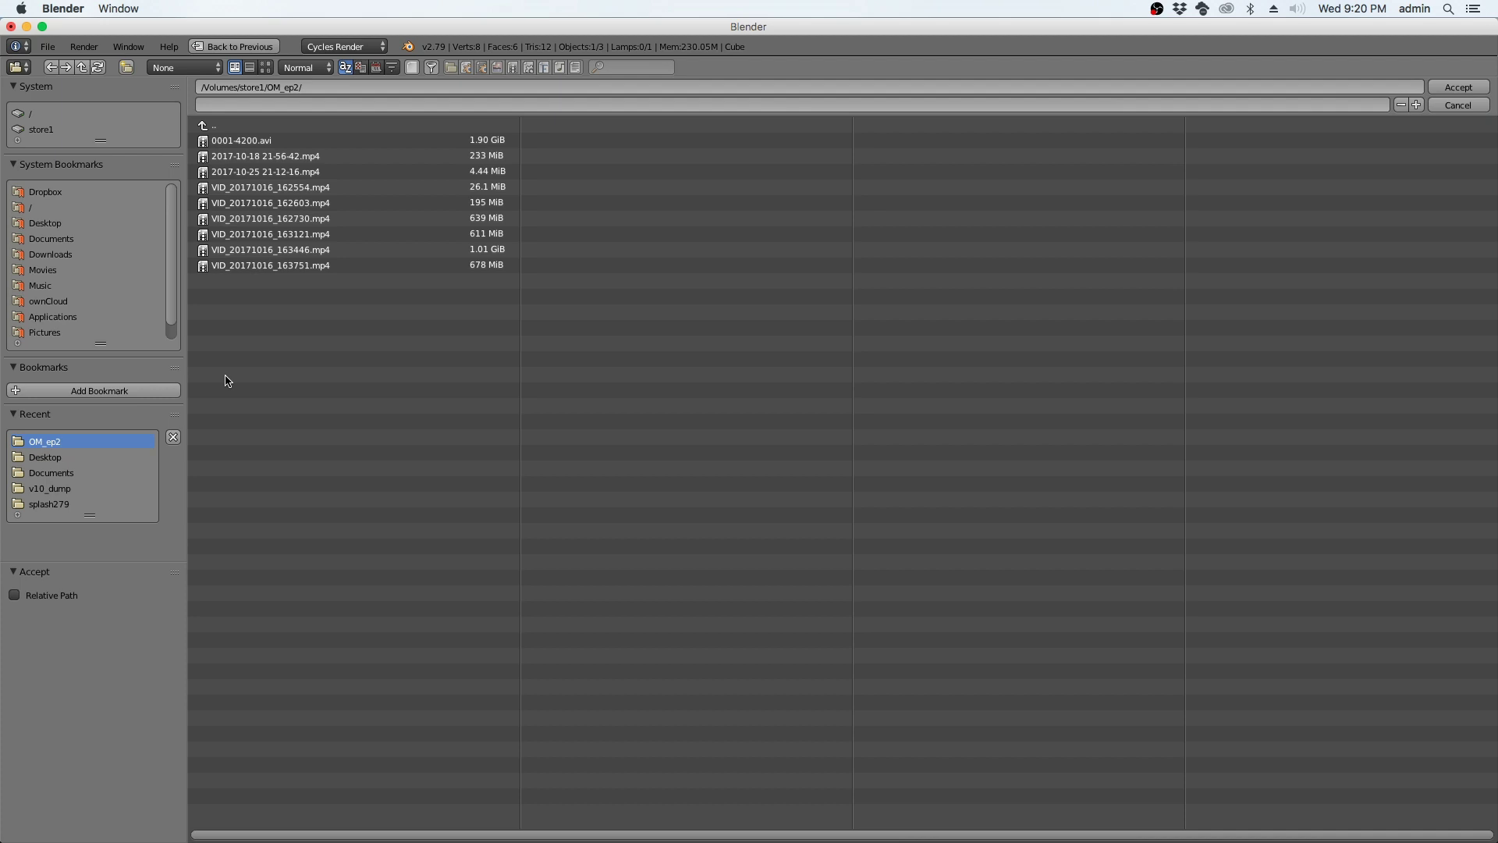
pyautogui.click(1456, 87)
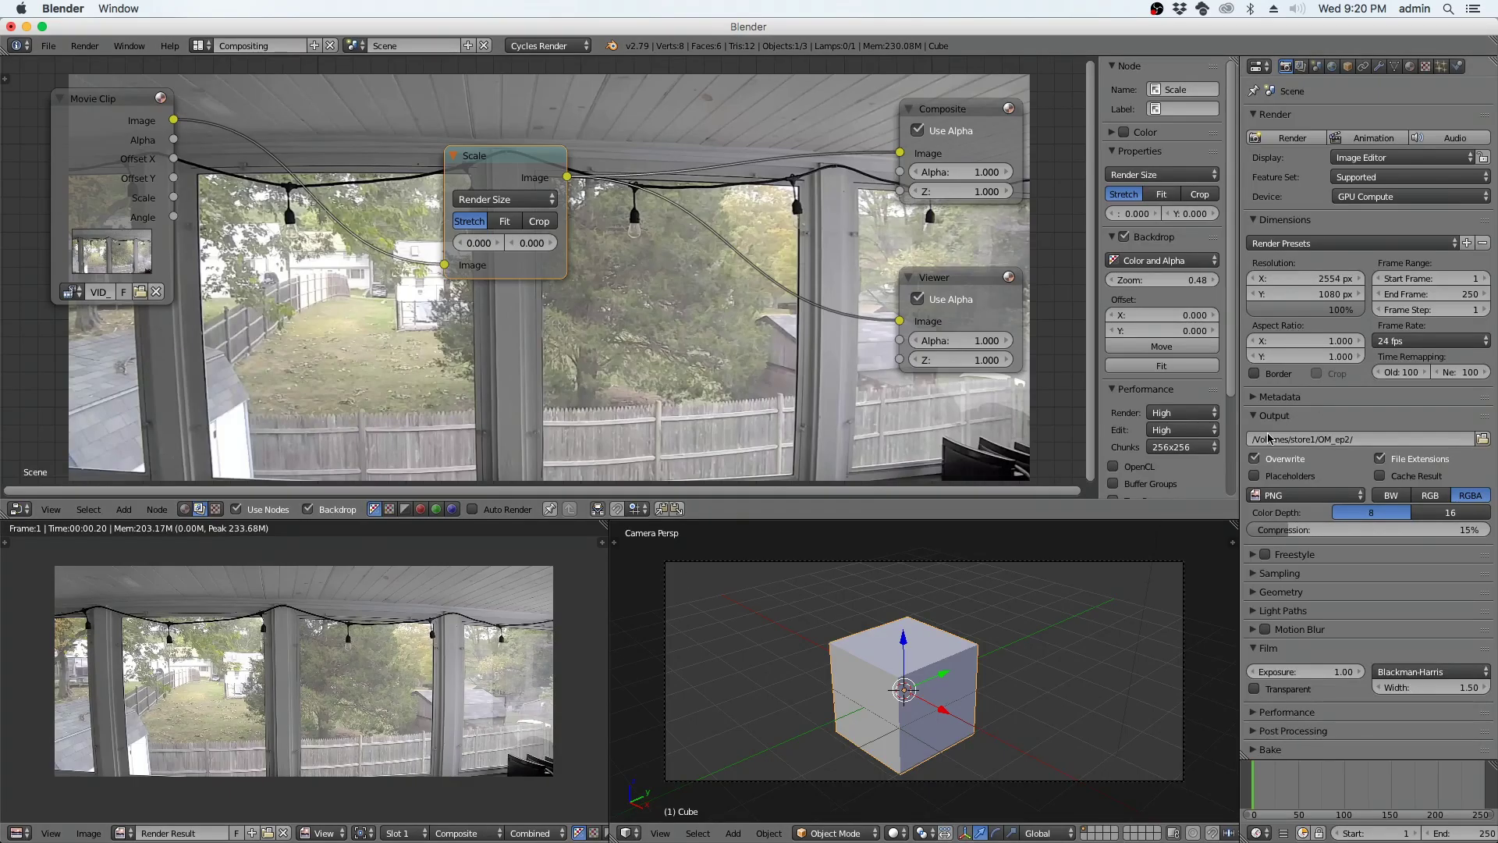
# Change the output file format to AVI JPEG and raise quality from 90% to 100%.
pyautogui.click(1301, 495)
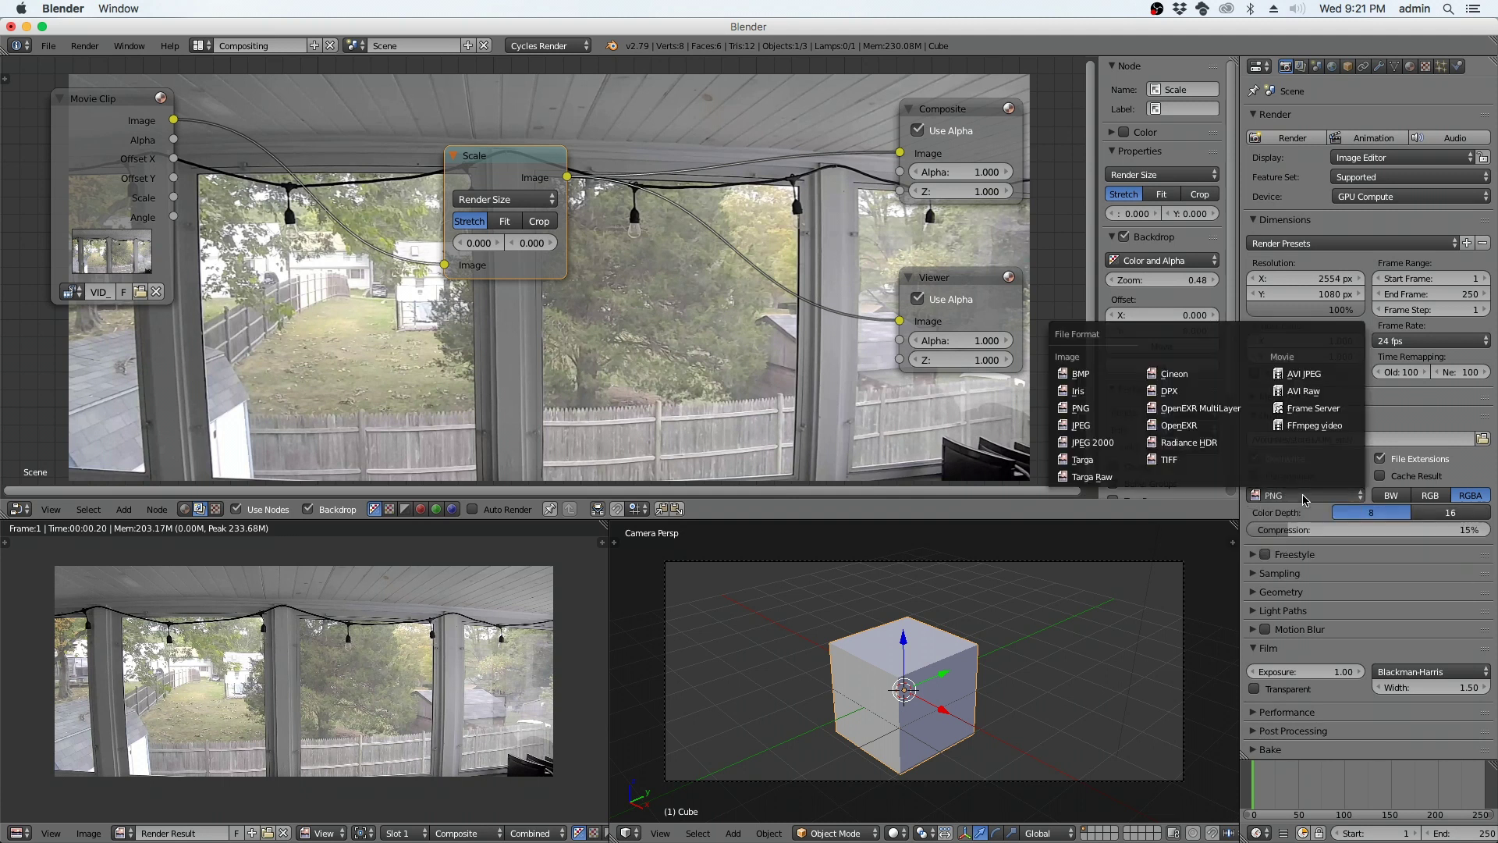
pyautogui.click(1303, 504)
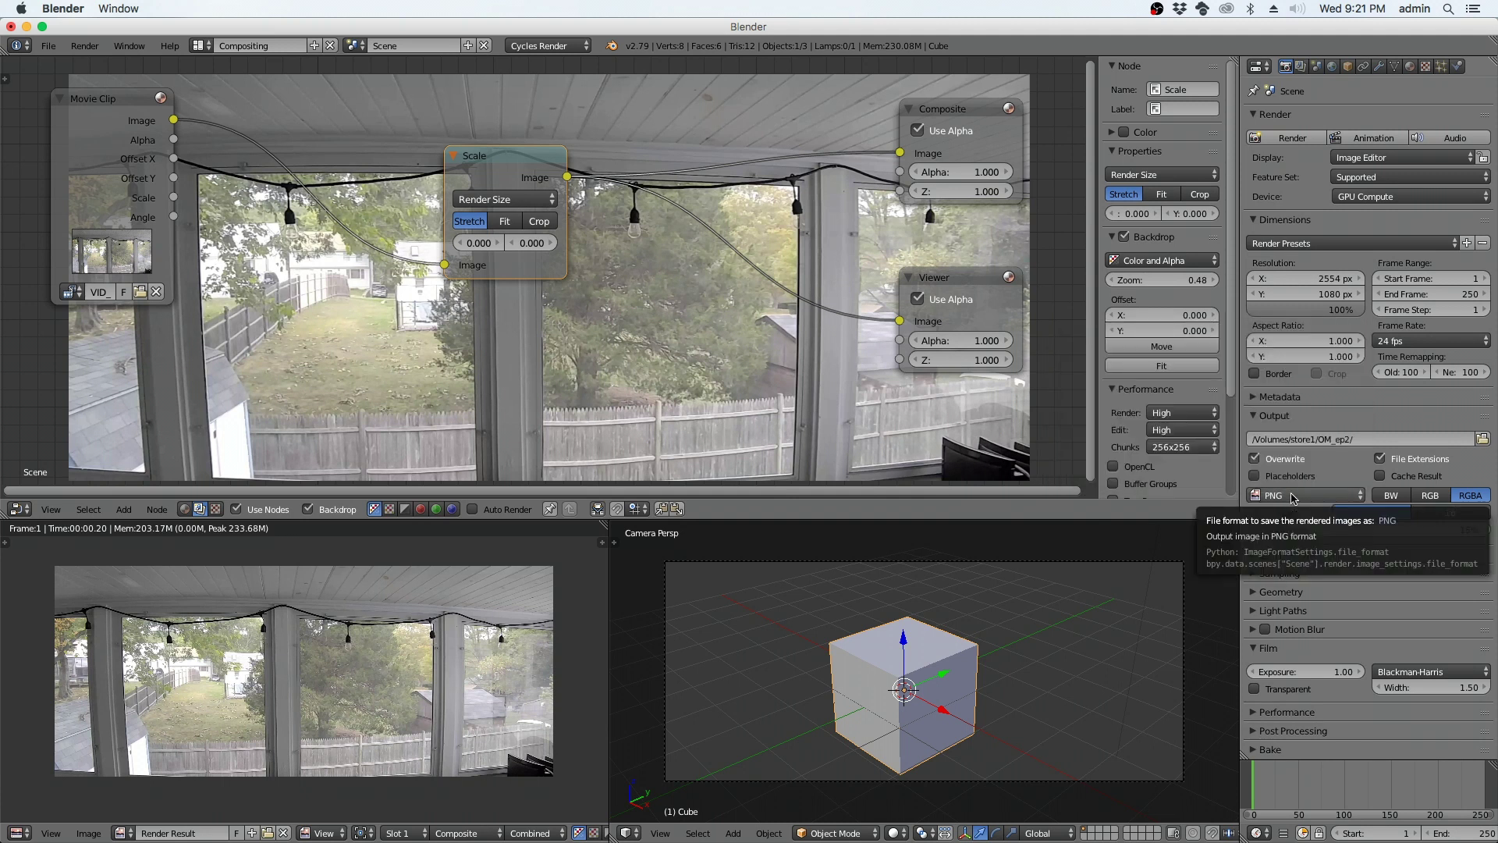
pyautogui.click(1293, 497)
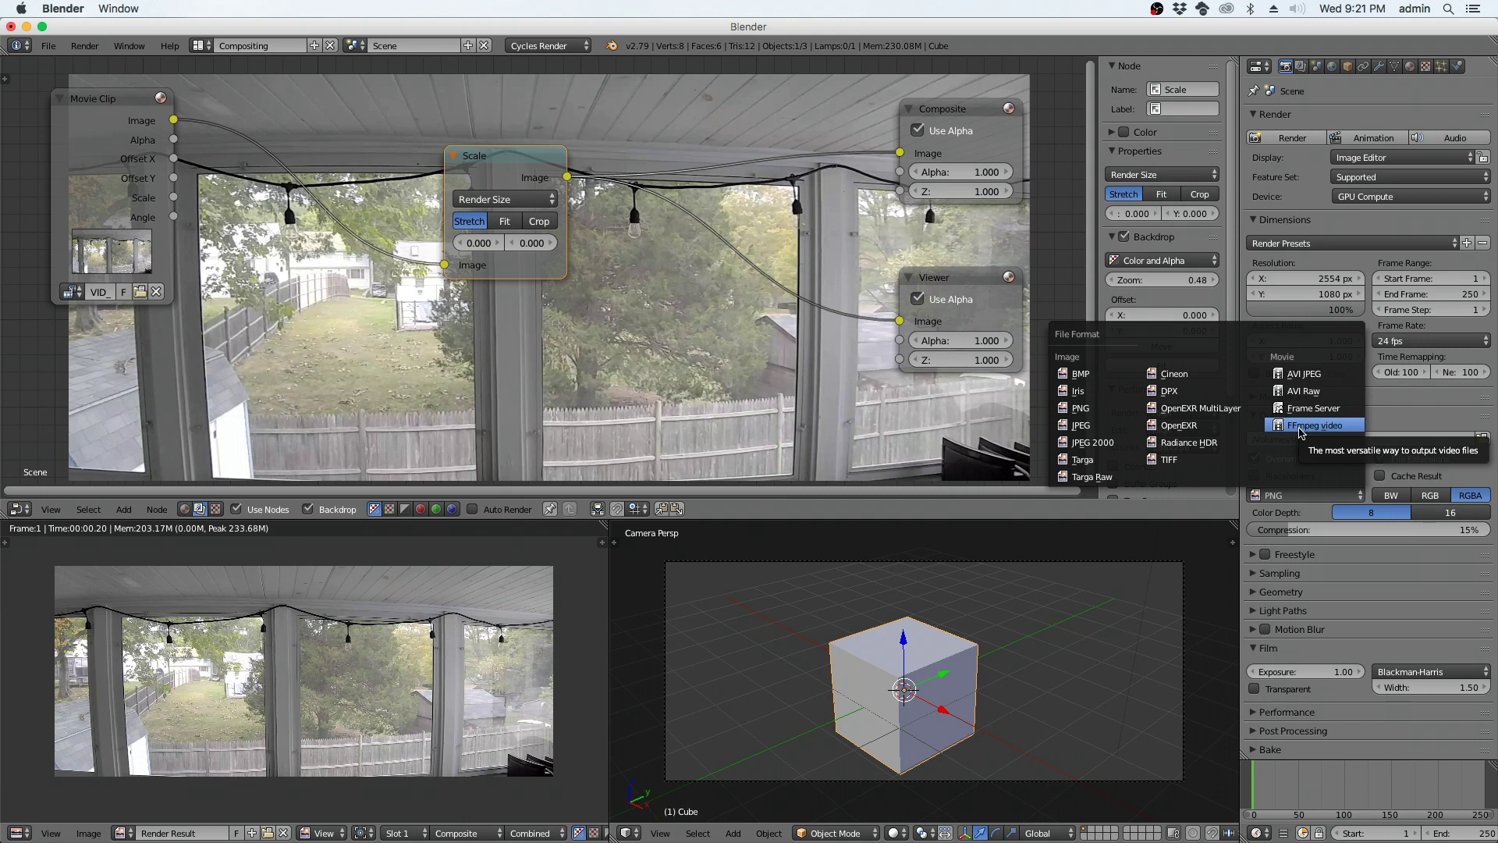
pyautogui.click(1297, 375)
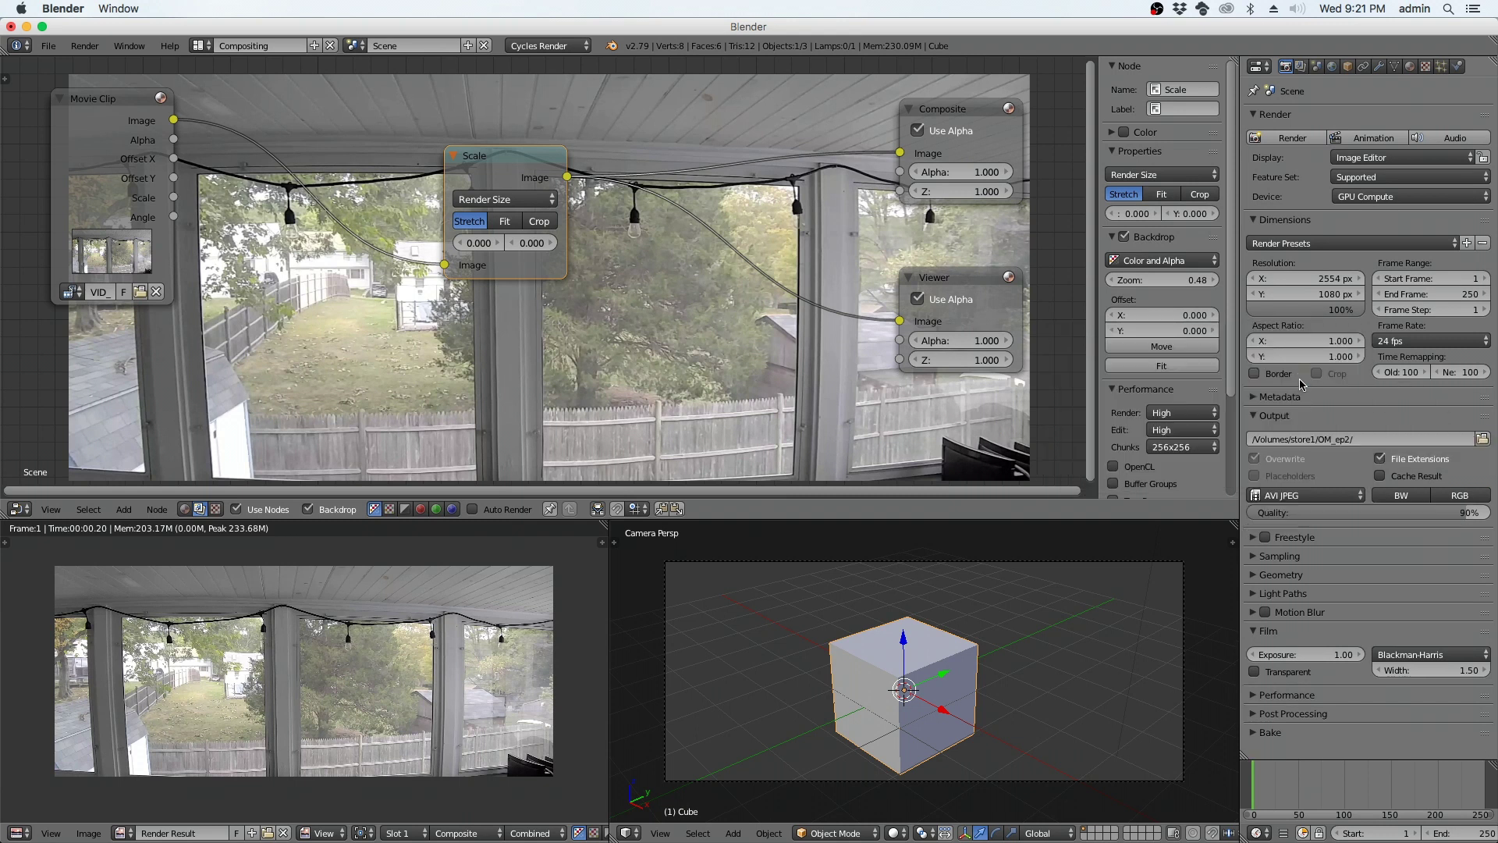
pyautogui.moveTo(1441, 513); pyautogui.dragTo(1478, 515)
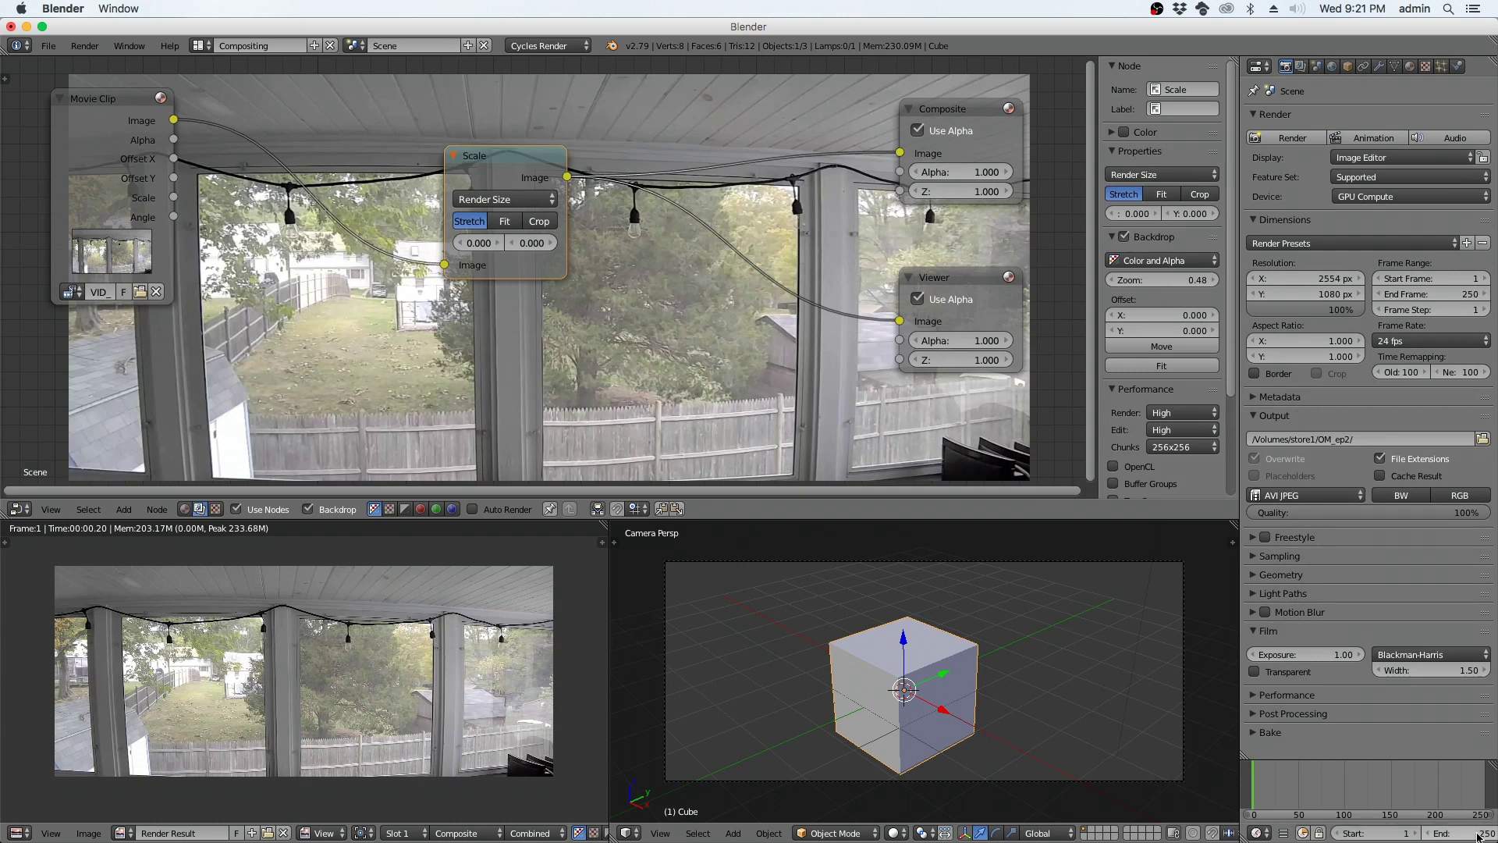
# Change the Timeline end frame from 250 to 1200.
pyautogui.click(1476, 834)
pyautogui.write('1200')
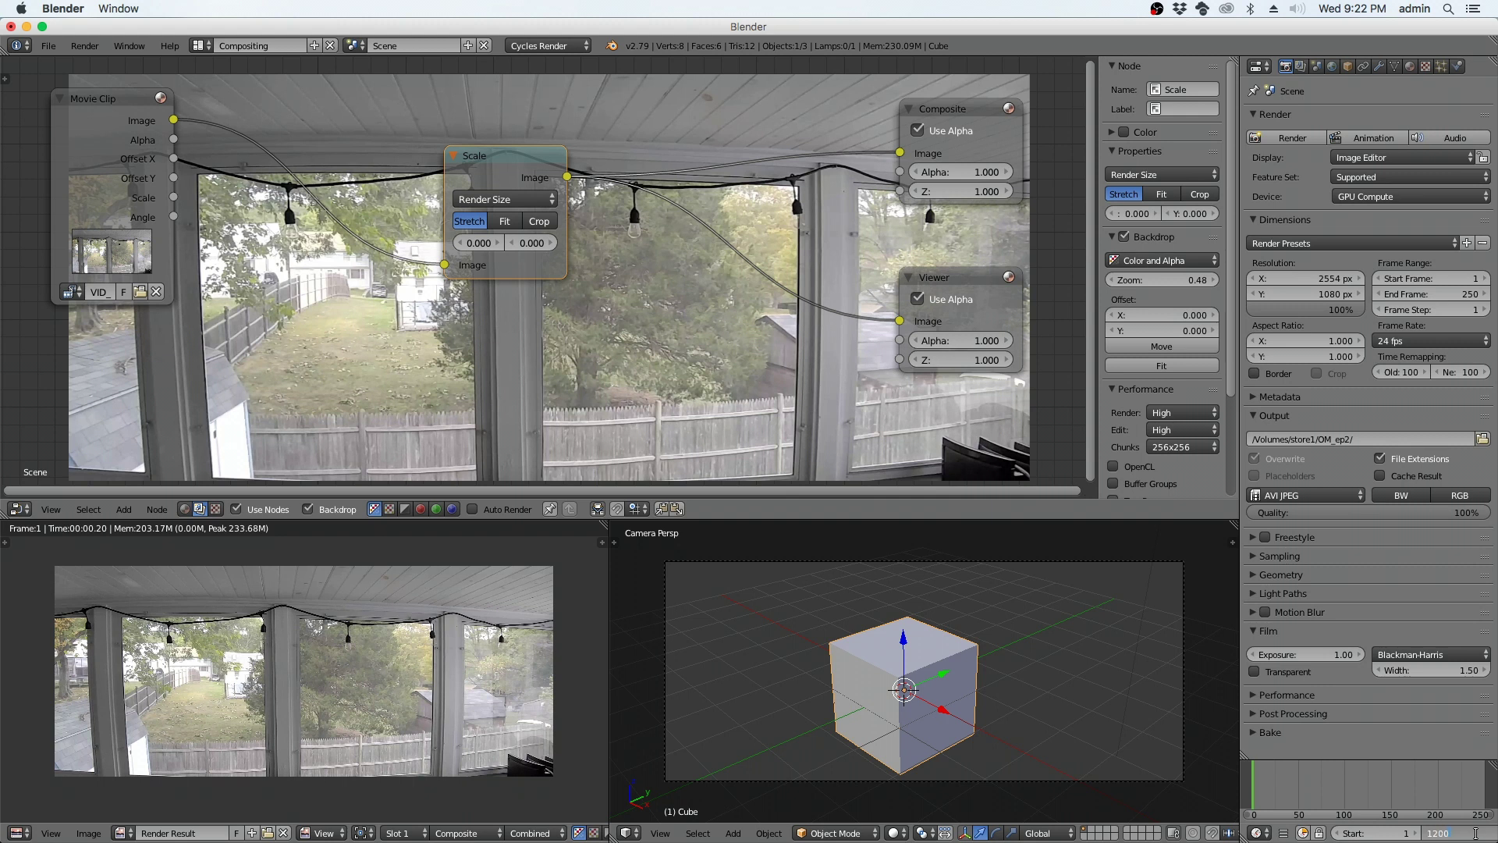
pyautogui.press('Return')
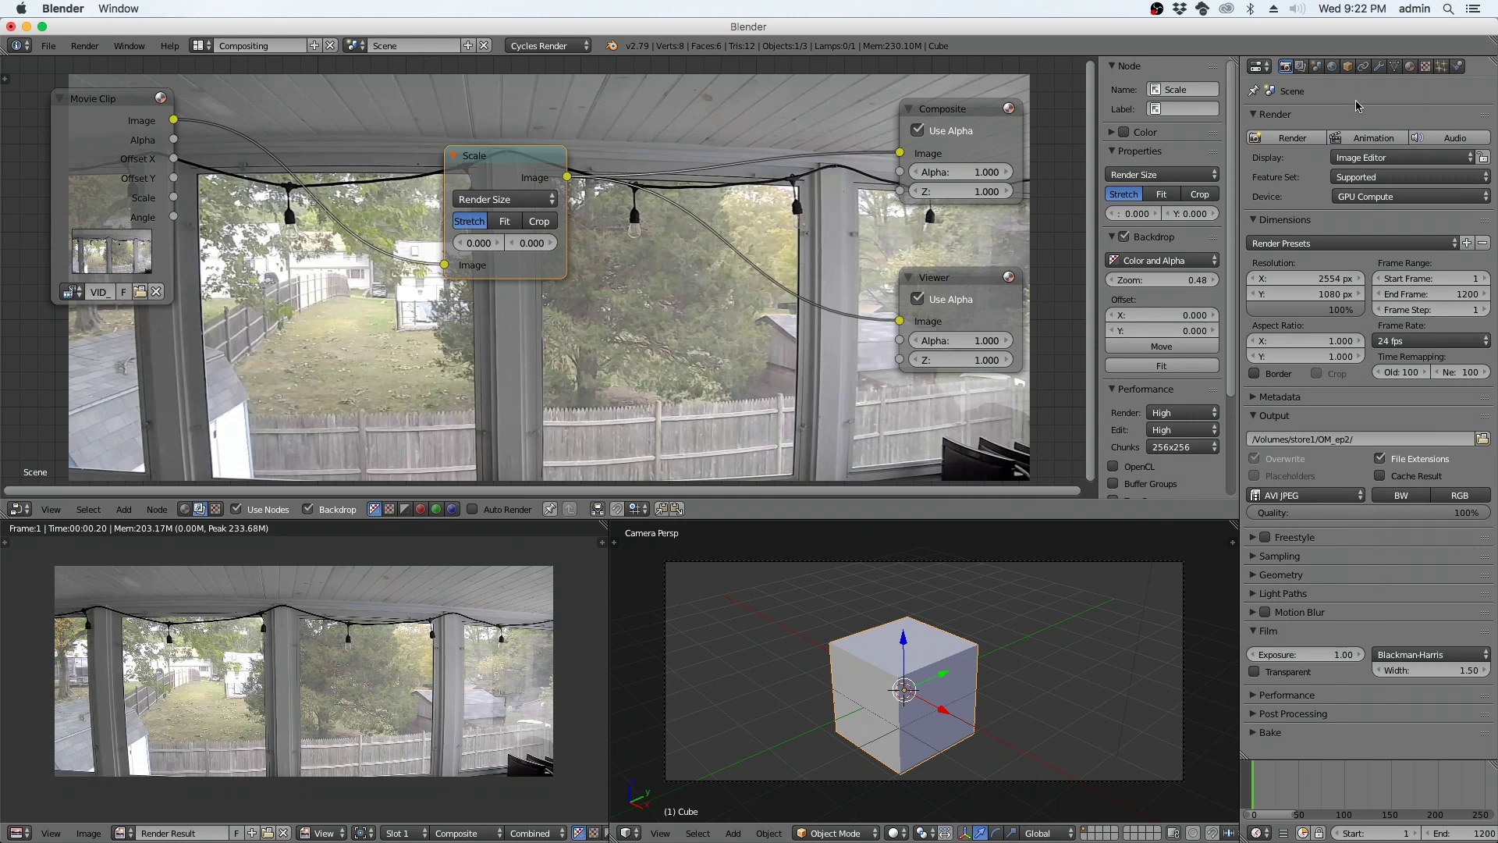
# Start rendering the full 1–1200 frame animation to the AVI JPEG movie.
pyautogui.click(1358, 139)
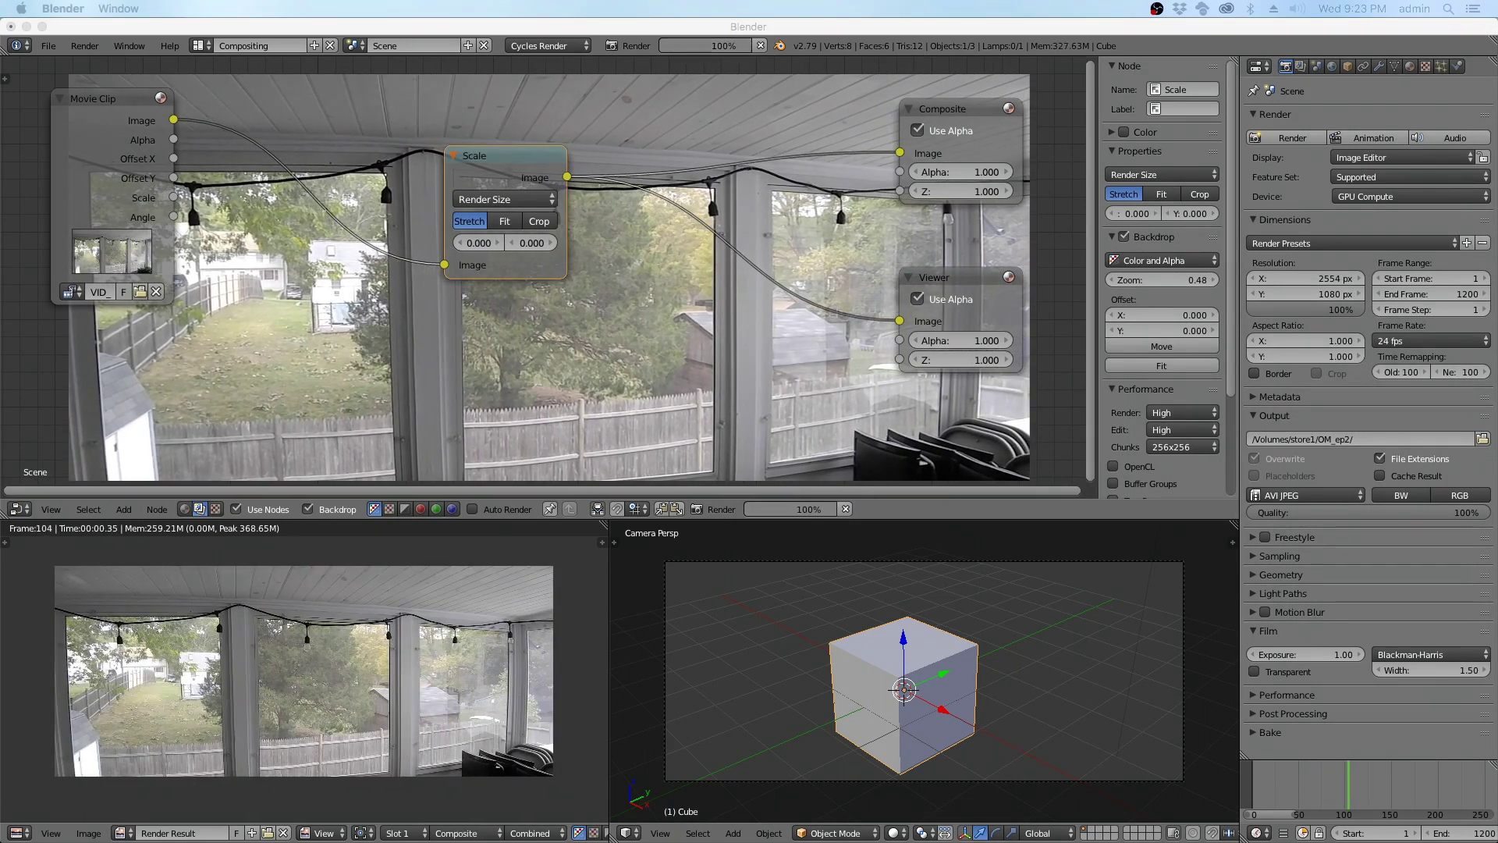
# Preview 0001-1200.avi from OM_ep2 in QuickTime Player, then close the movie window.
pyautogui.press('super+Tab')
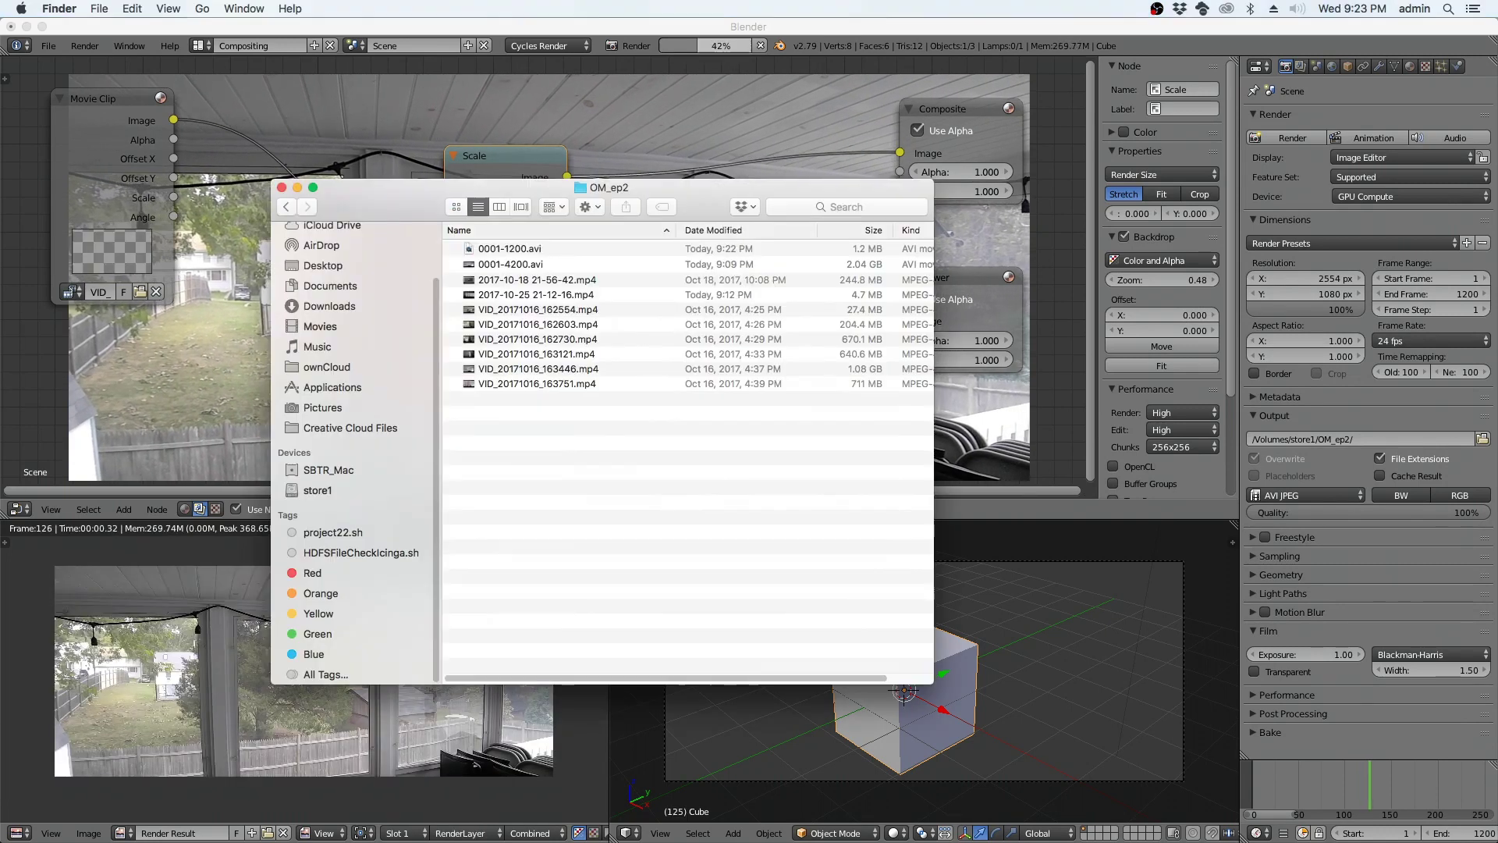
pyautogui.press('super+w')
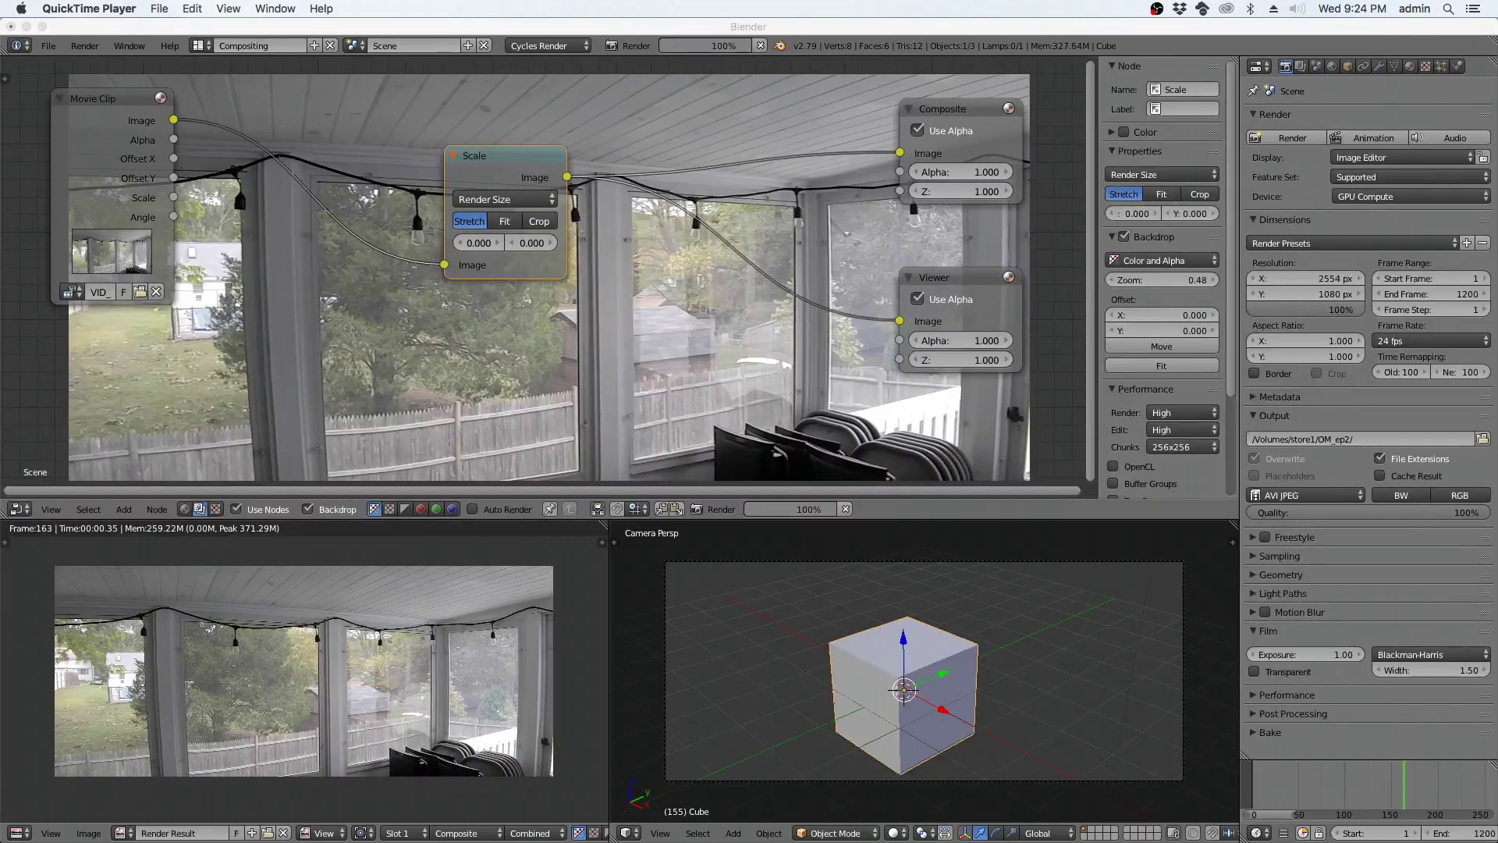
pyautogui.press('super+w')
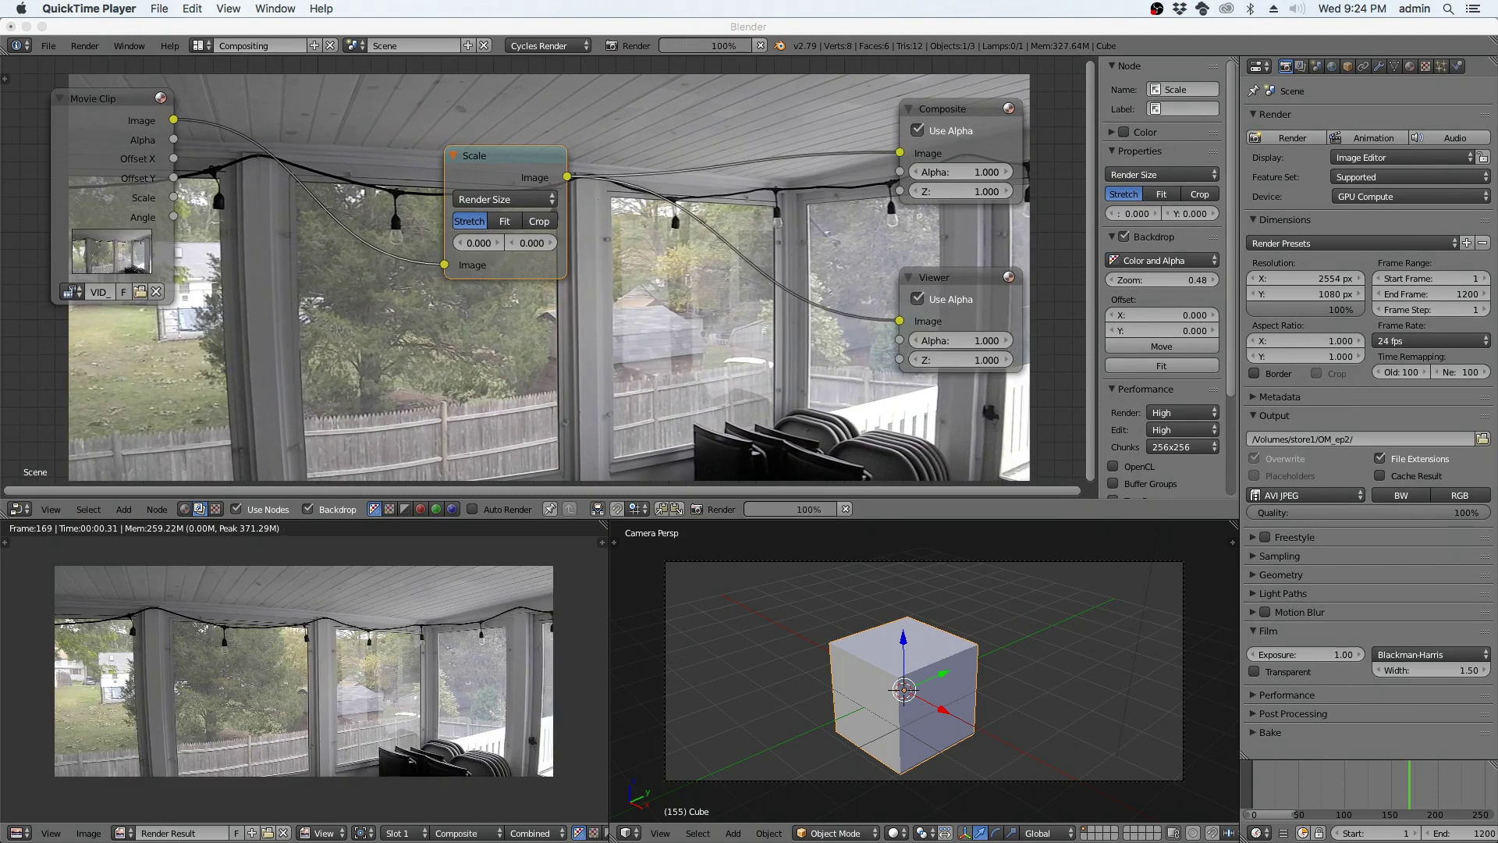